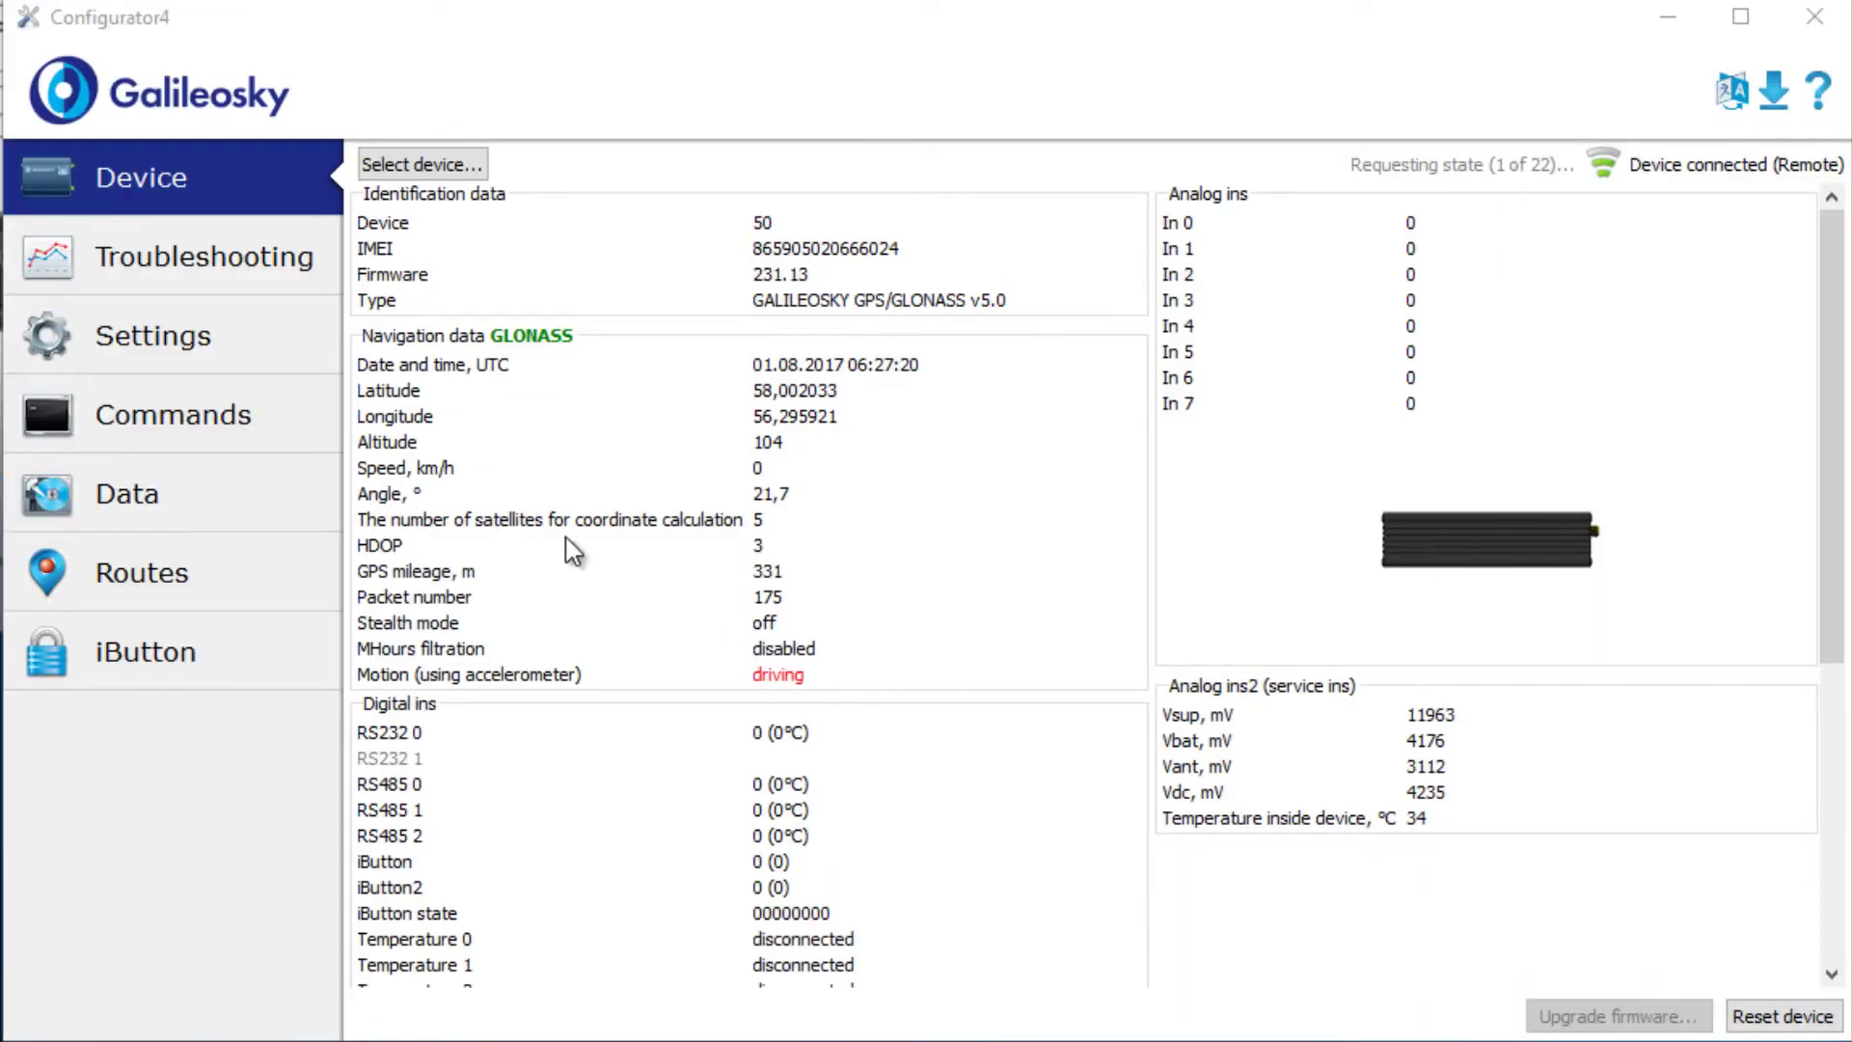
Set the RS232[0] peripheral type to Nothing under Digital inputs, then show the CAN settings.
click(233, 335)
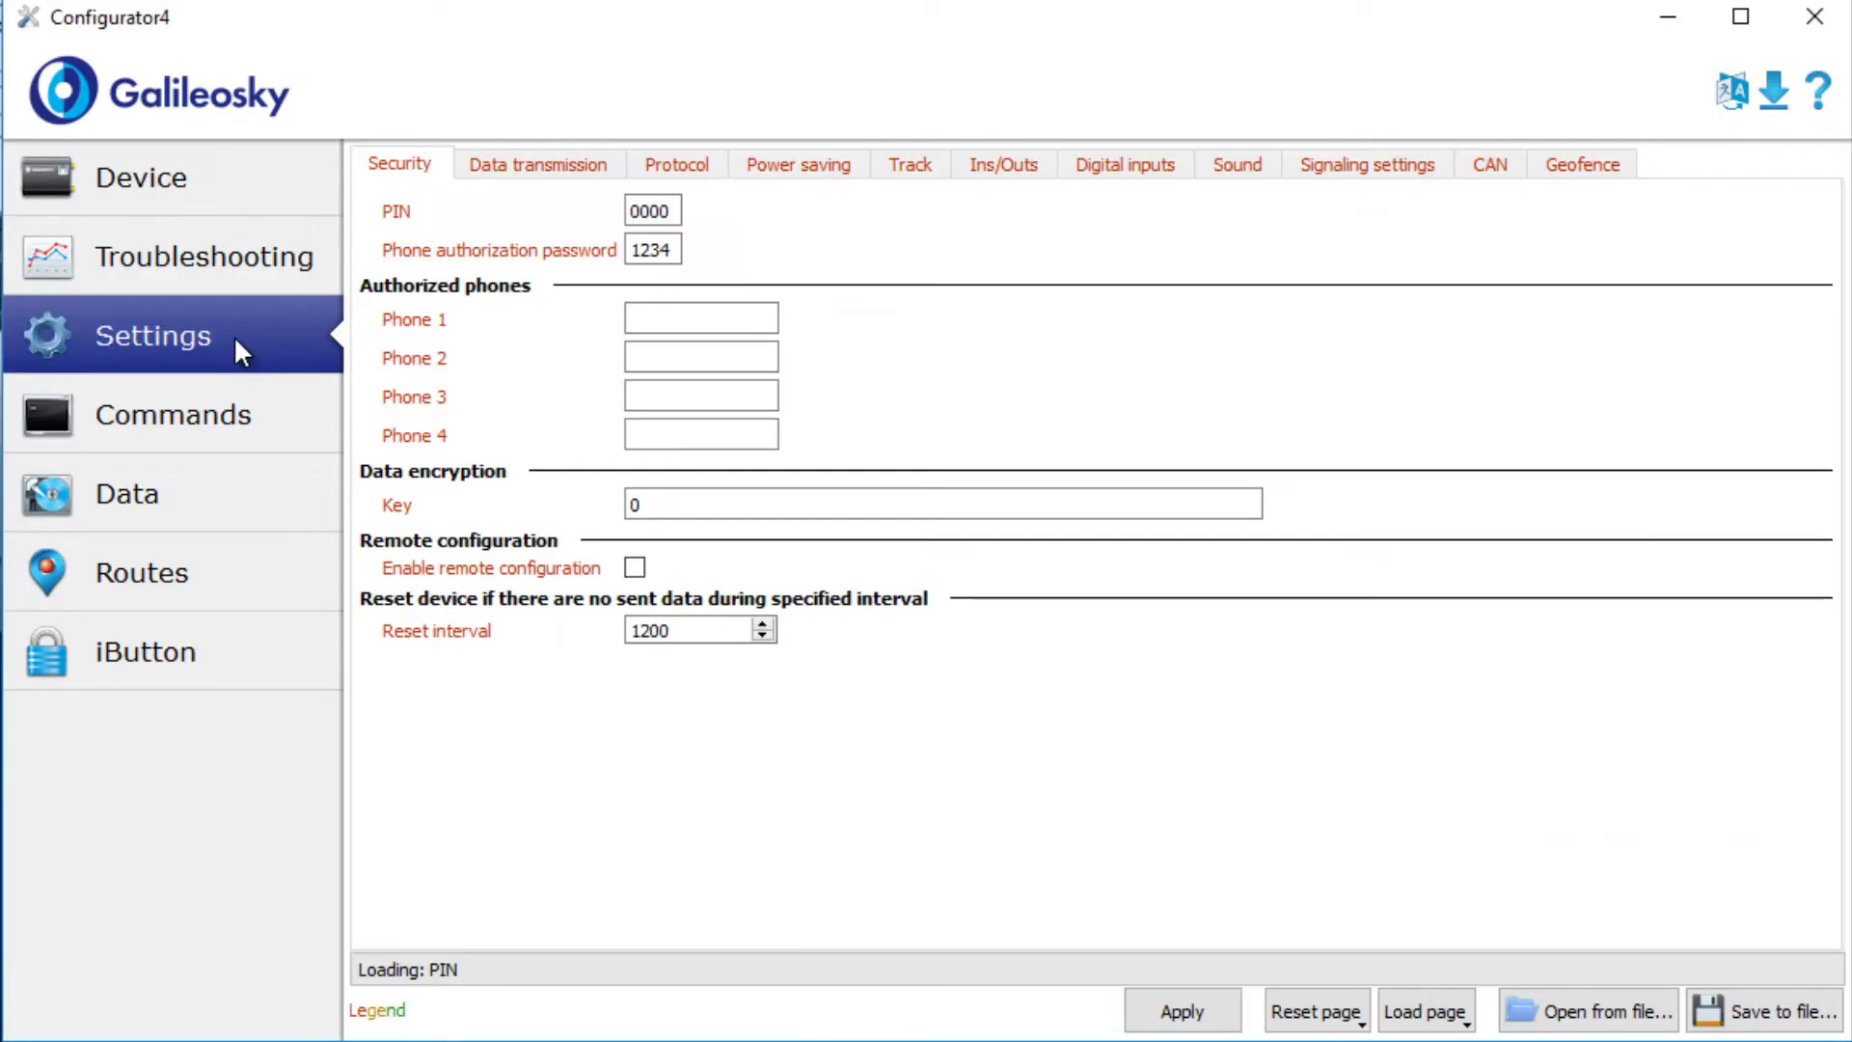
click(1131, 166)
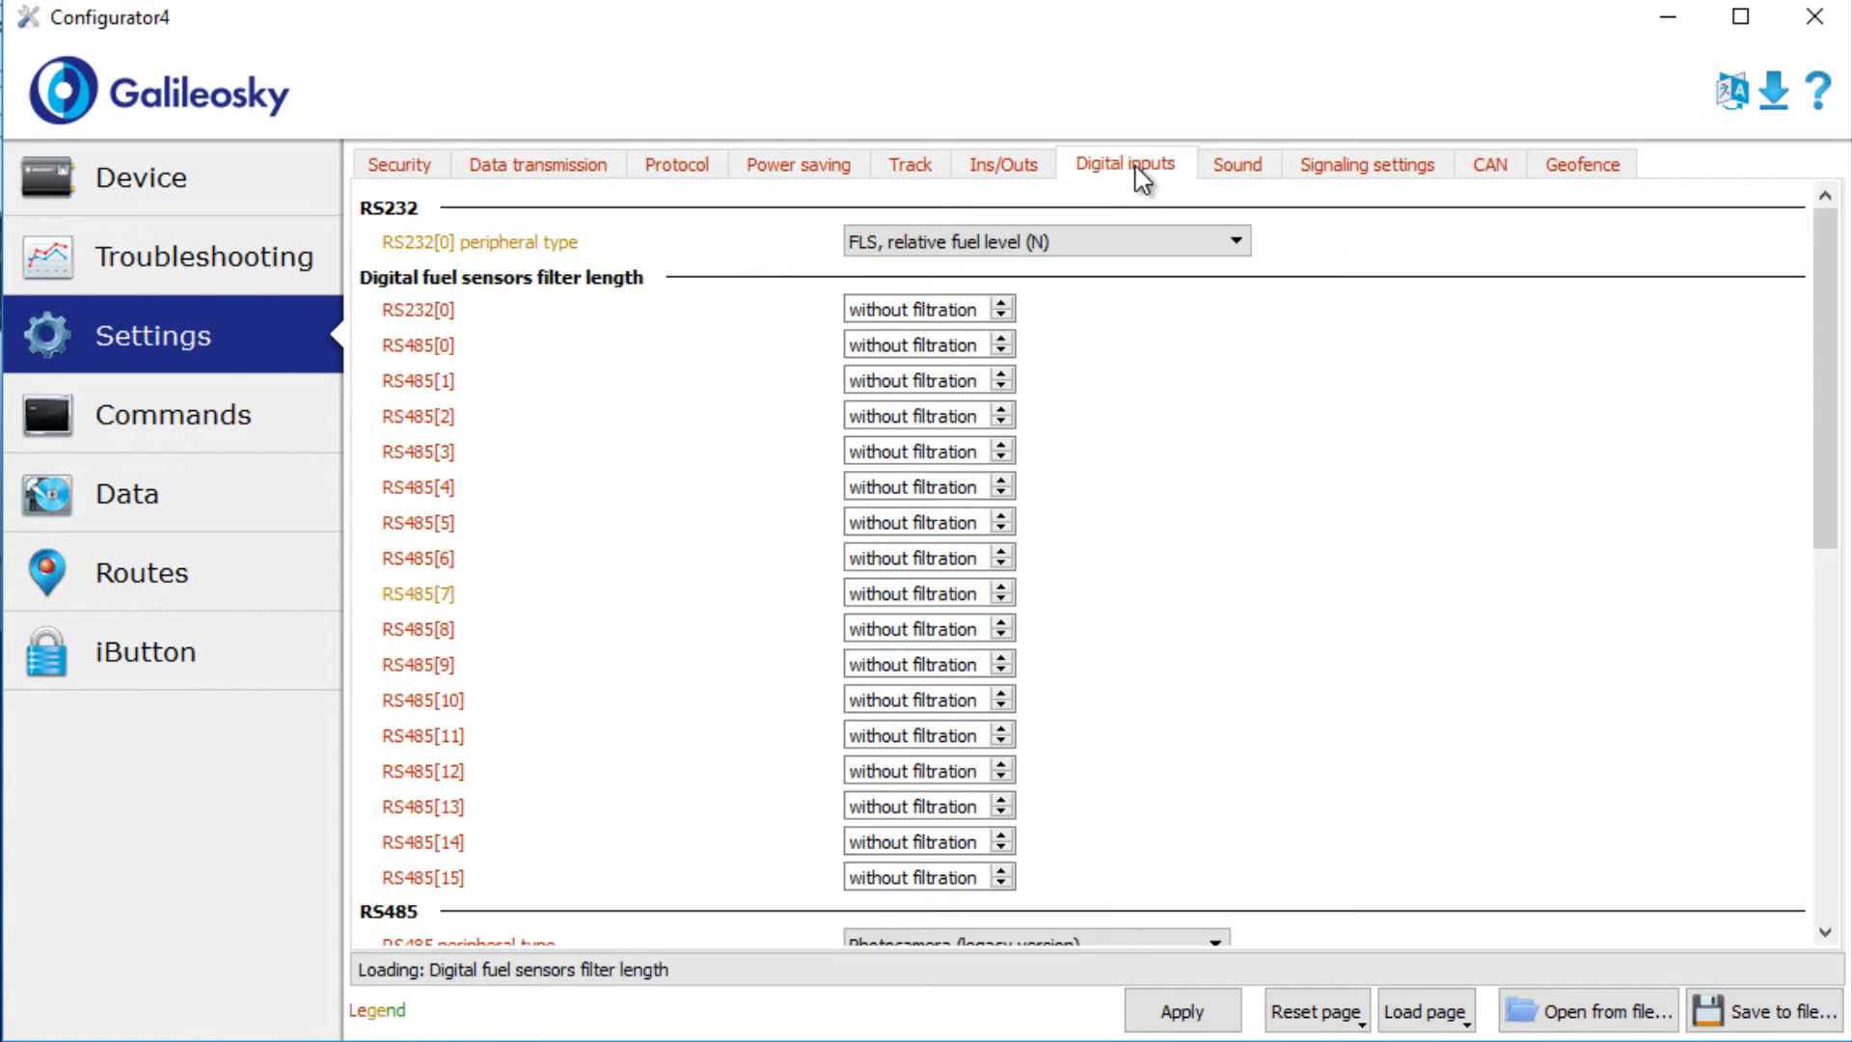
click(1239, 242)
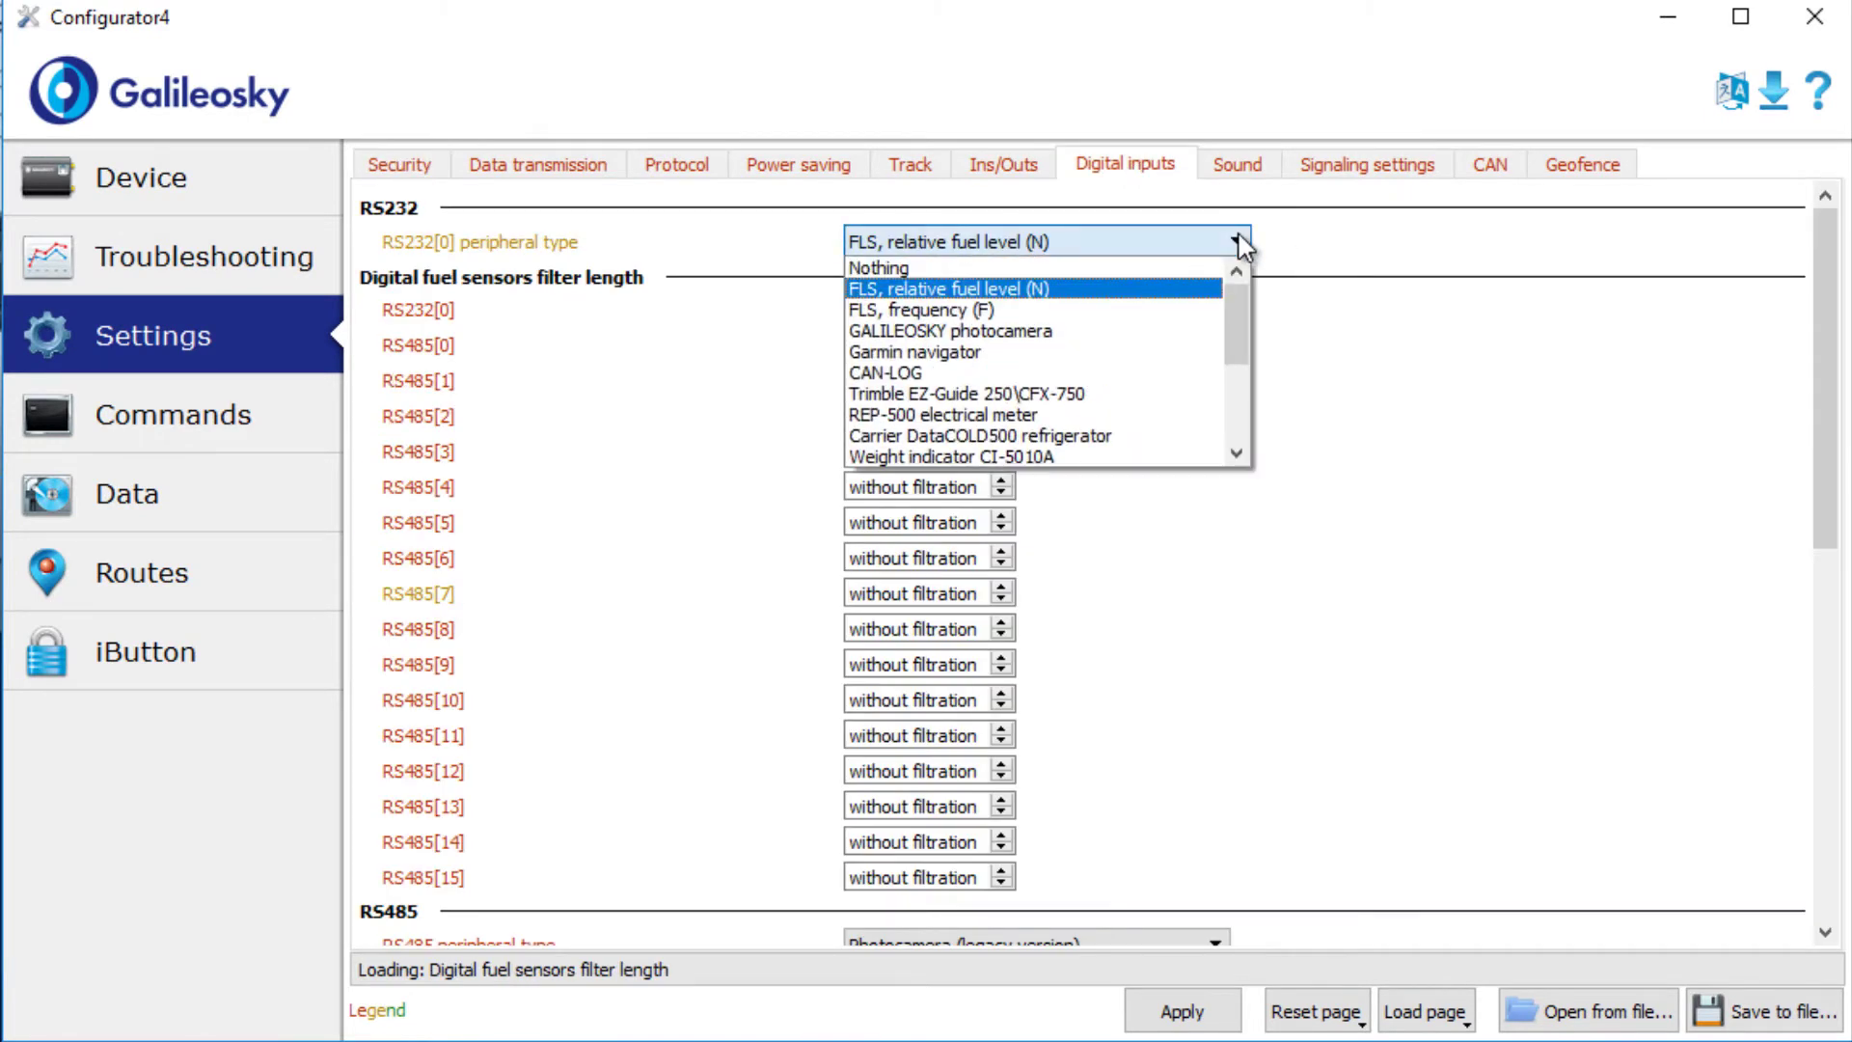
click(1201, 269)
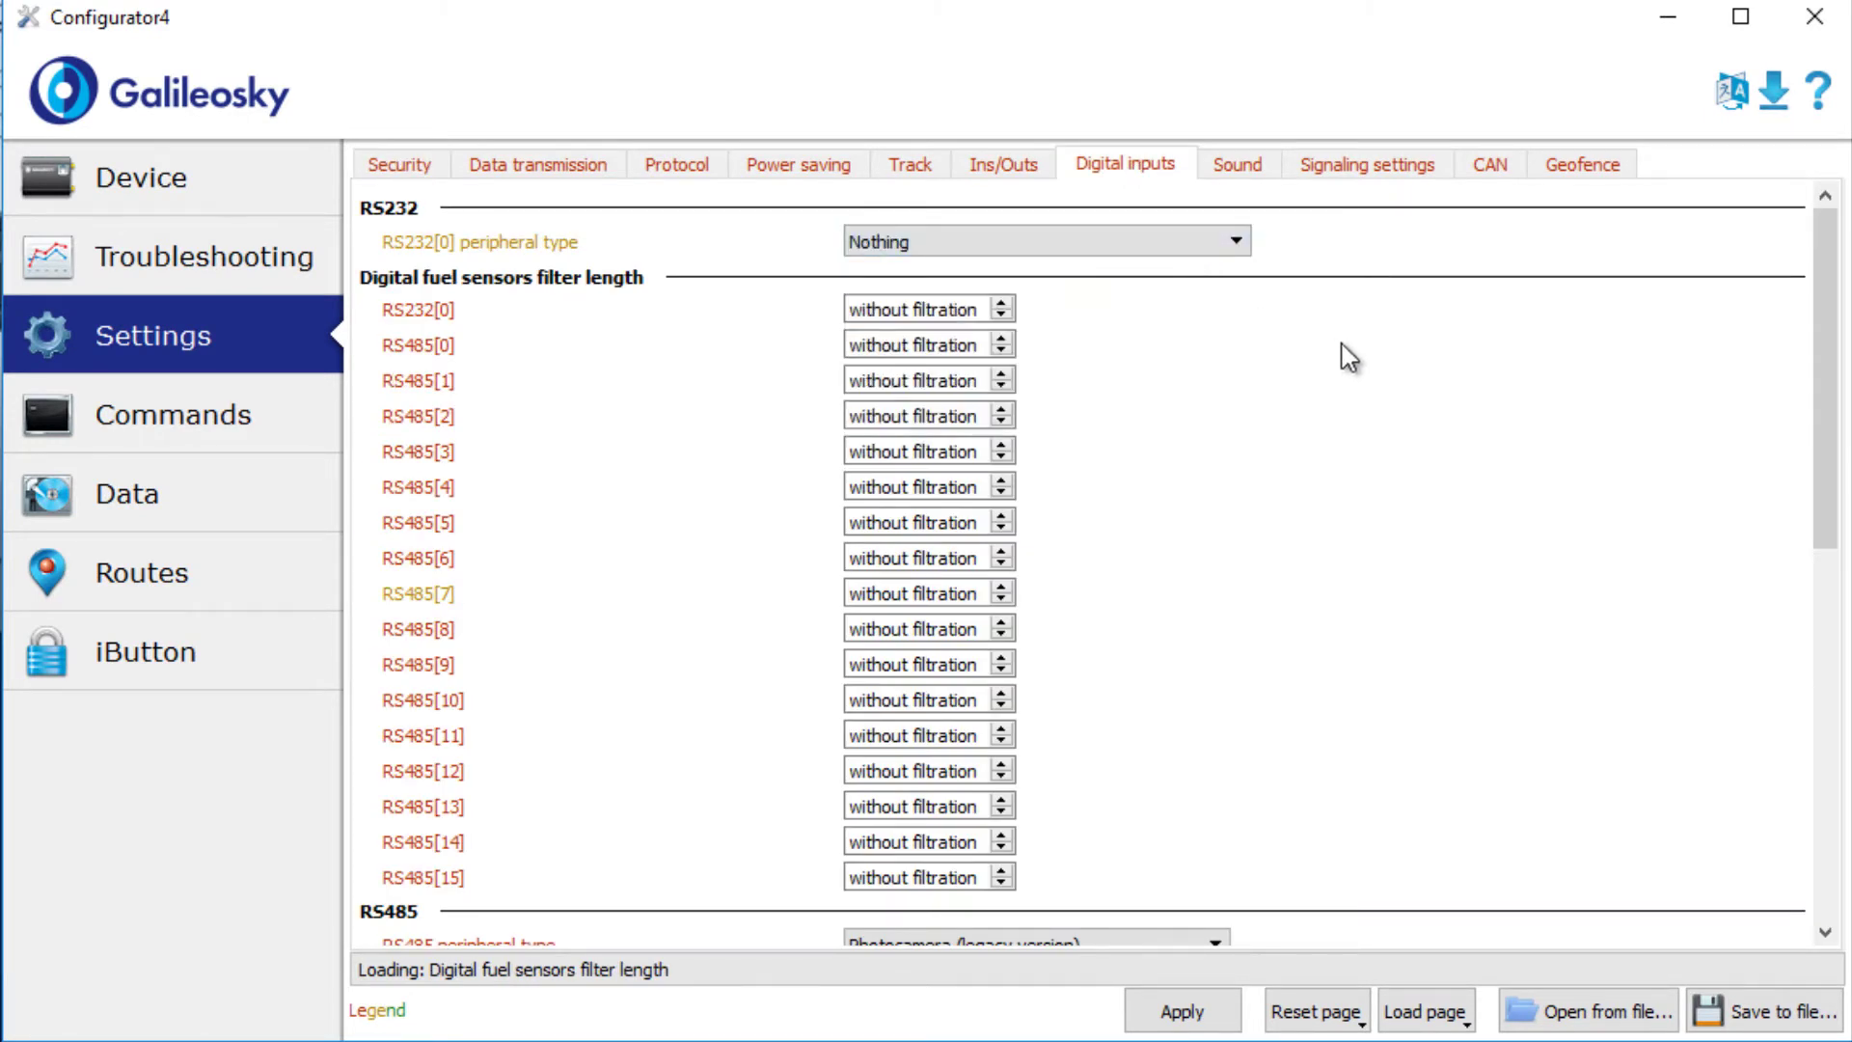
click(1490, 168)
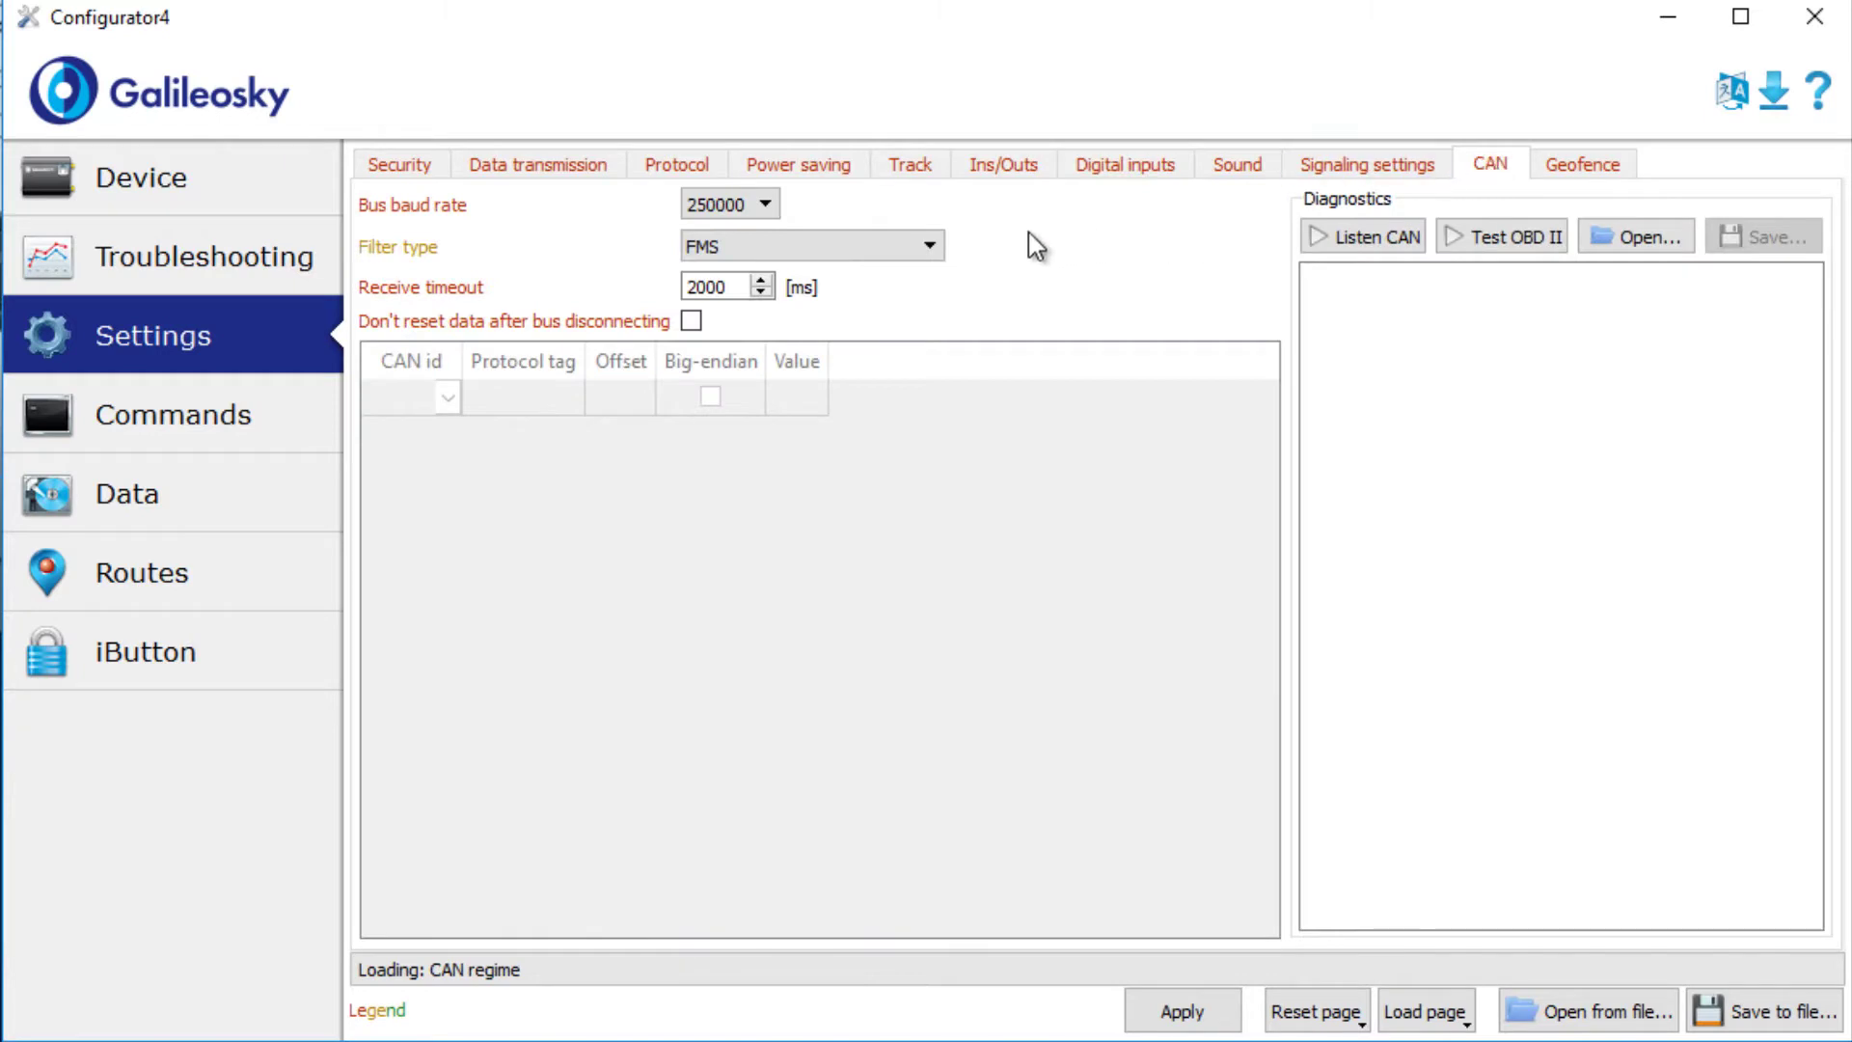
Use the J1939 custom filter with 29bit ids and scan the bus, listing eleven IDs at 250000 baud.
click(926, 249)
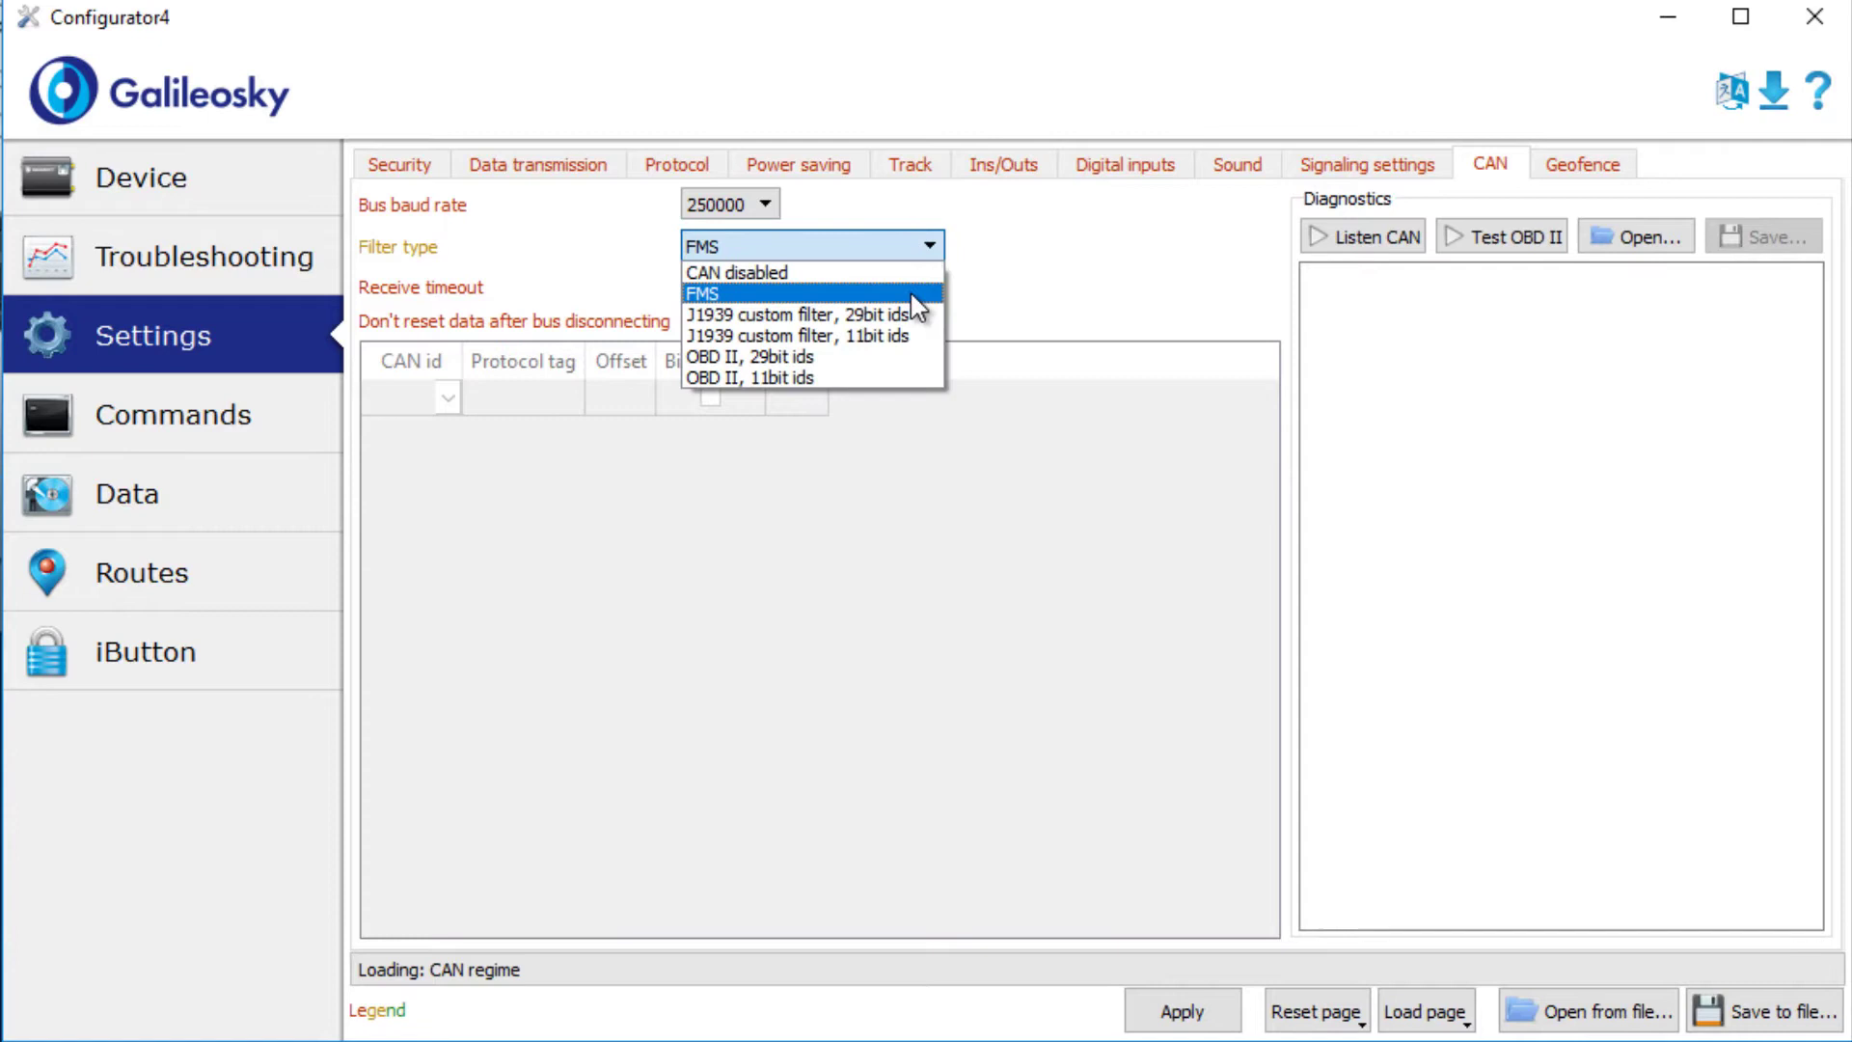
click(911, 314)
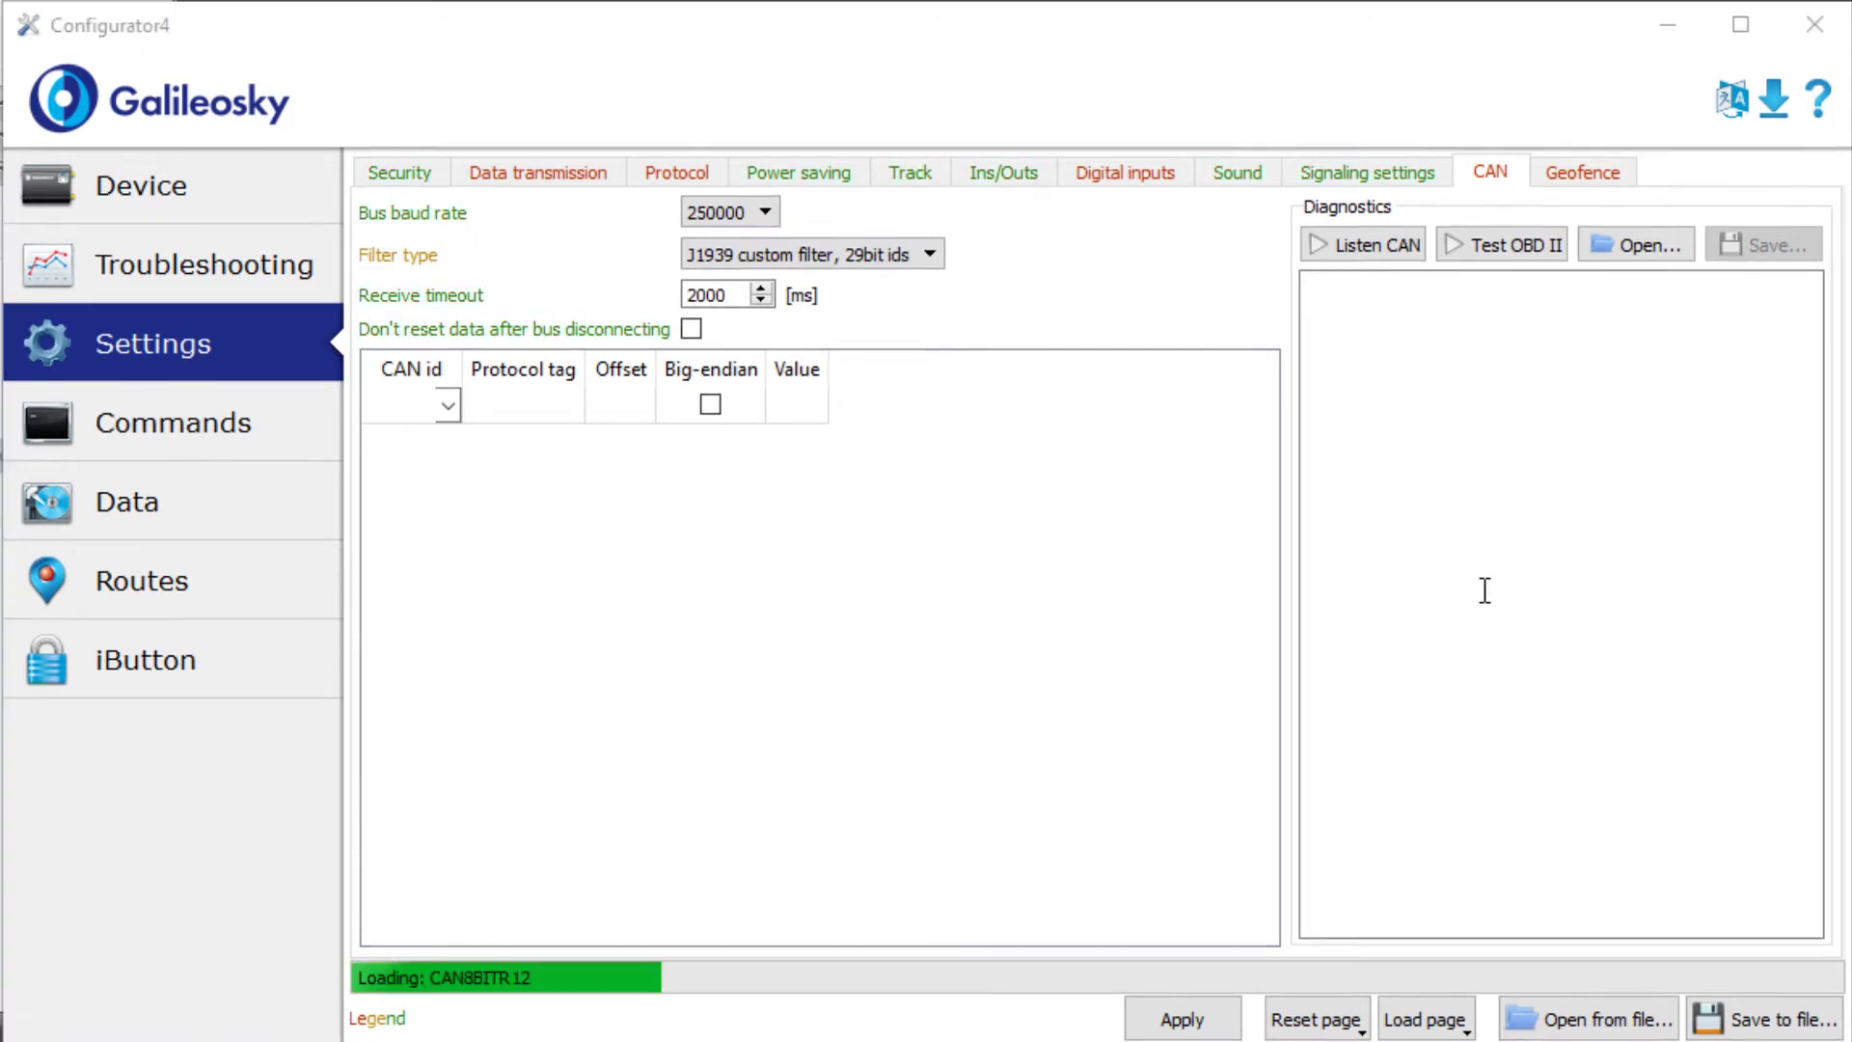
click(1333, 253)
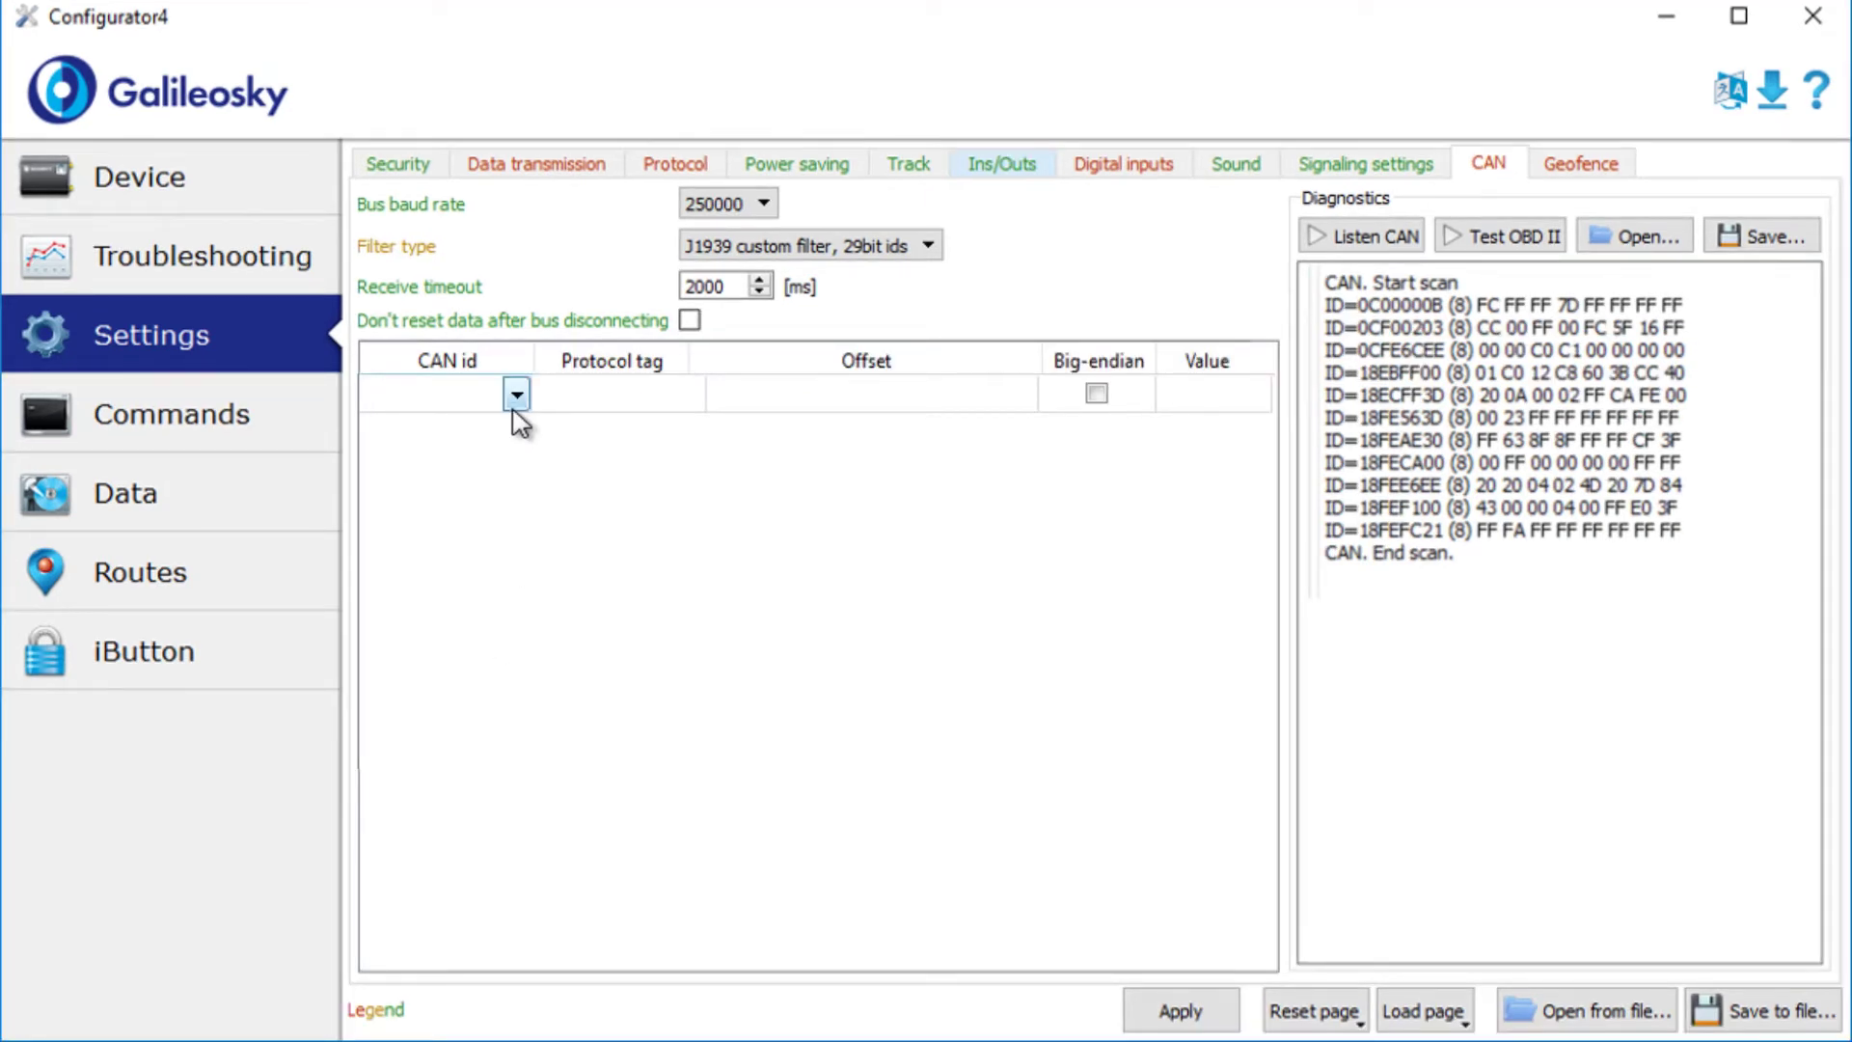
Add a filter for CAN ID 0CFE6CEE mapped to protocol tag CAN32BITR2.
click(515, 395)
click(439, 472)
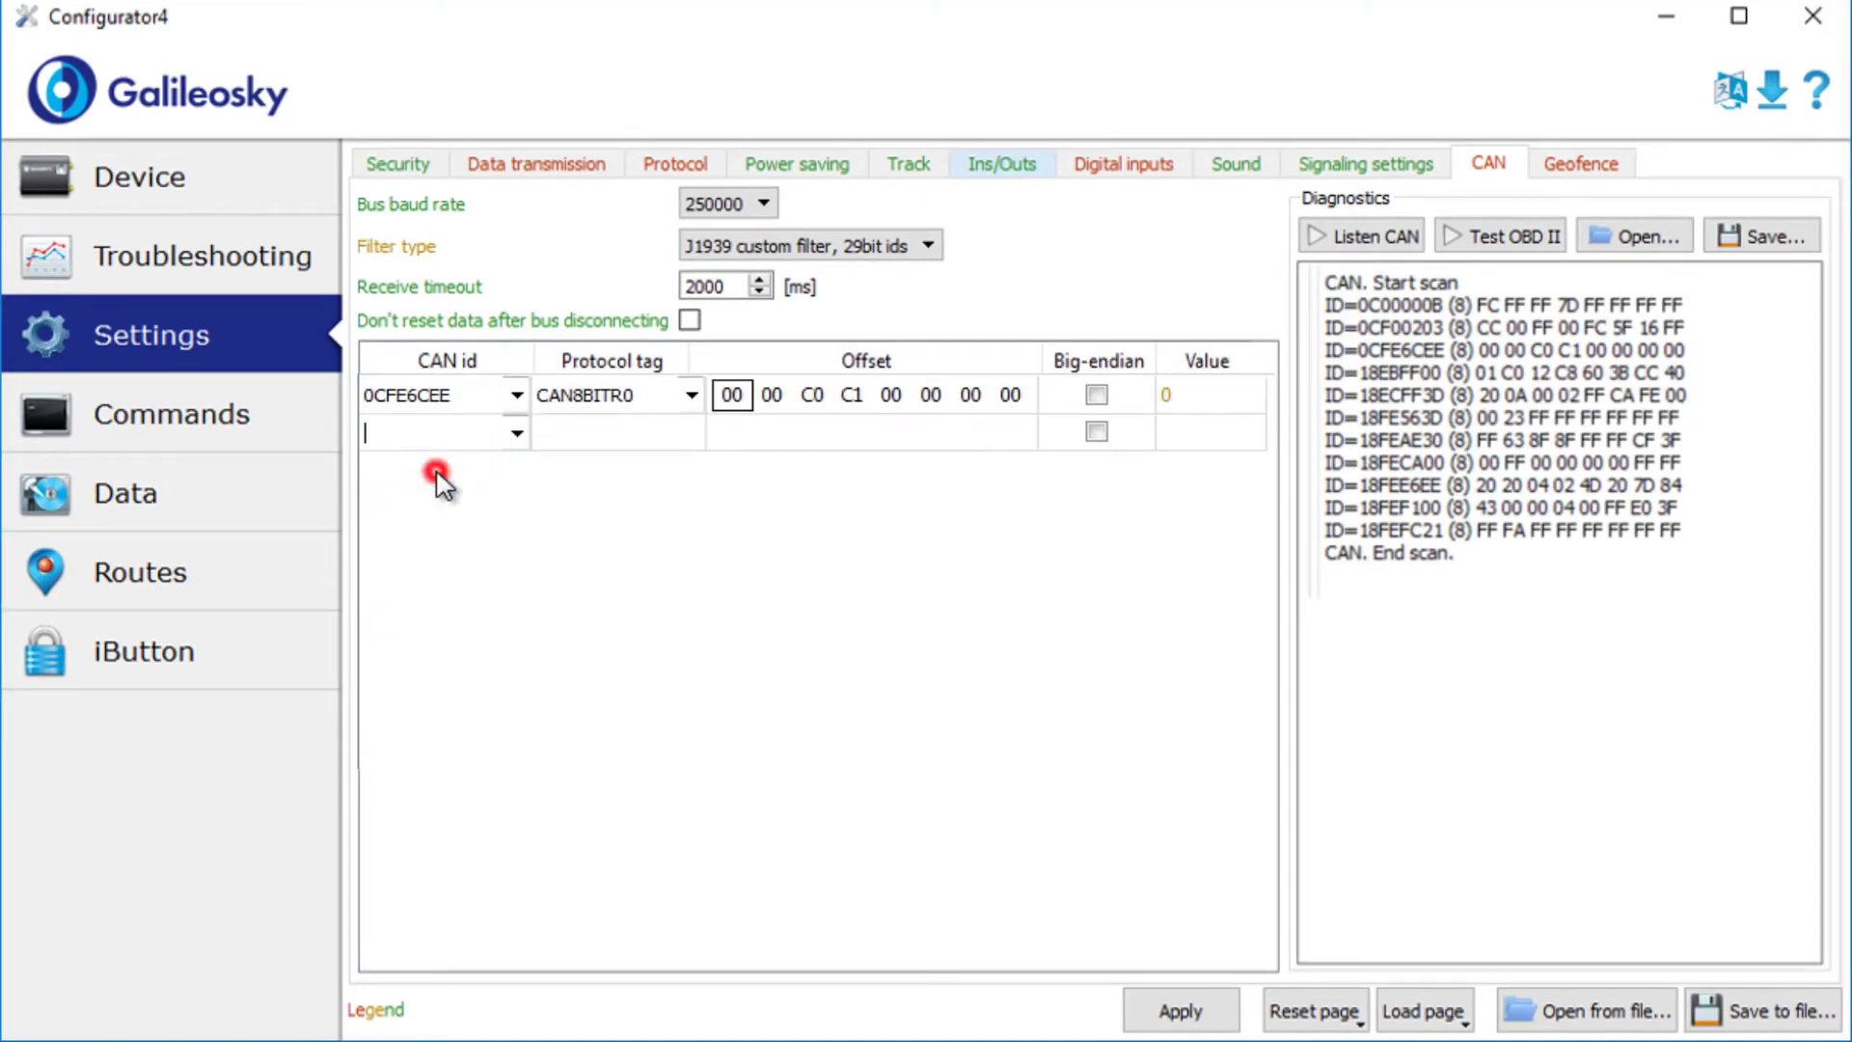
click(691, 395)
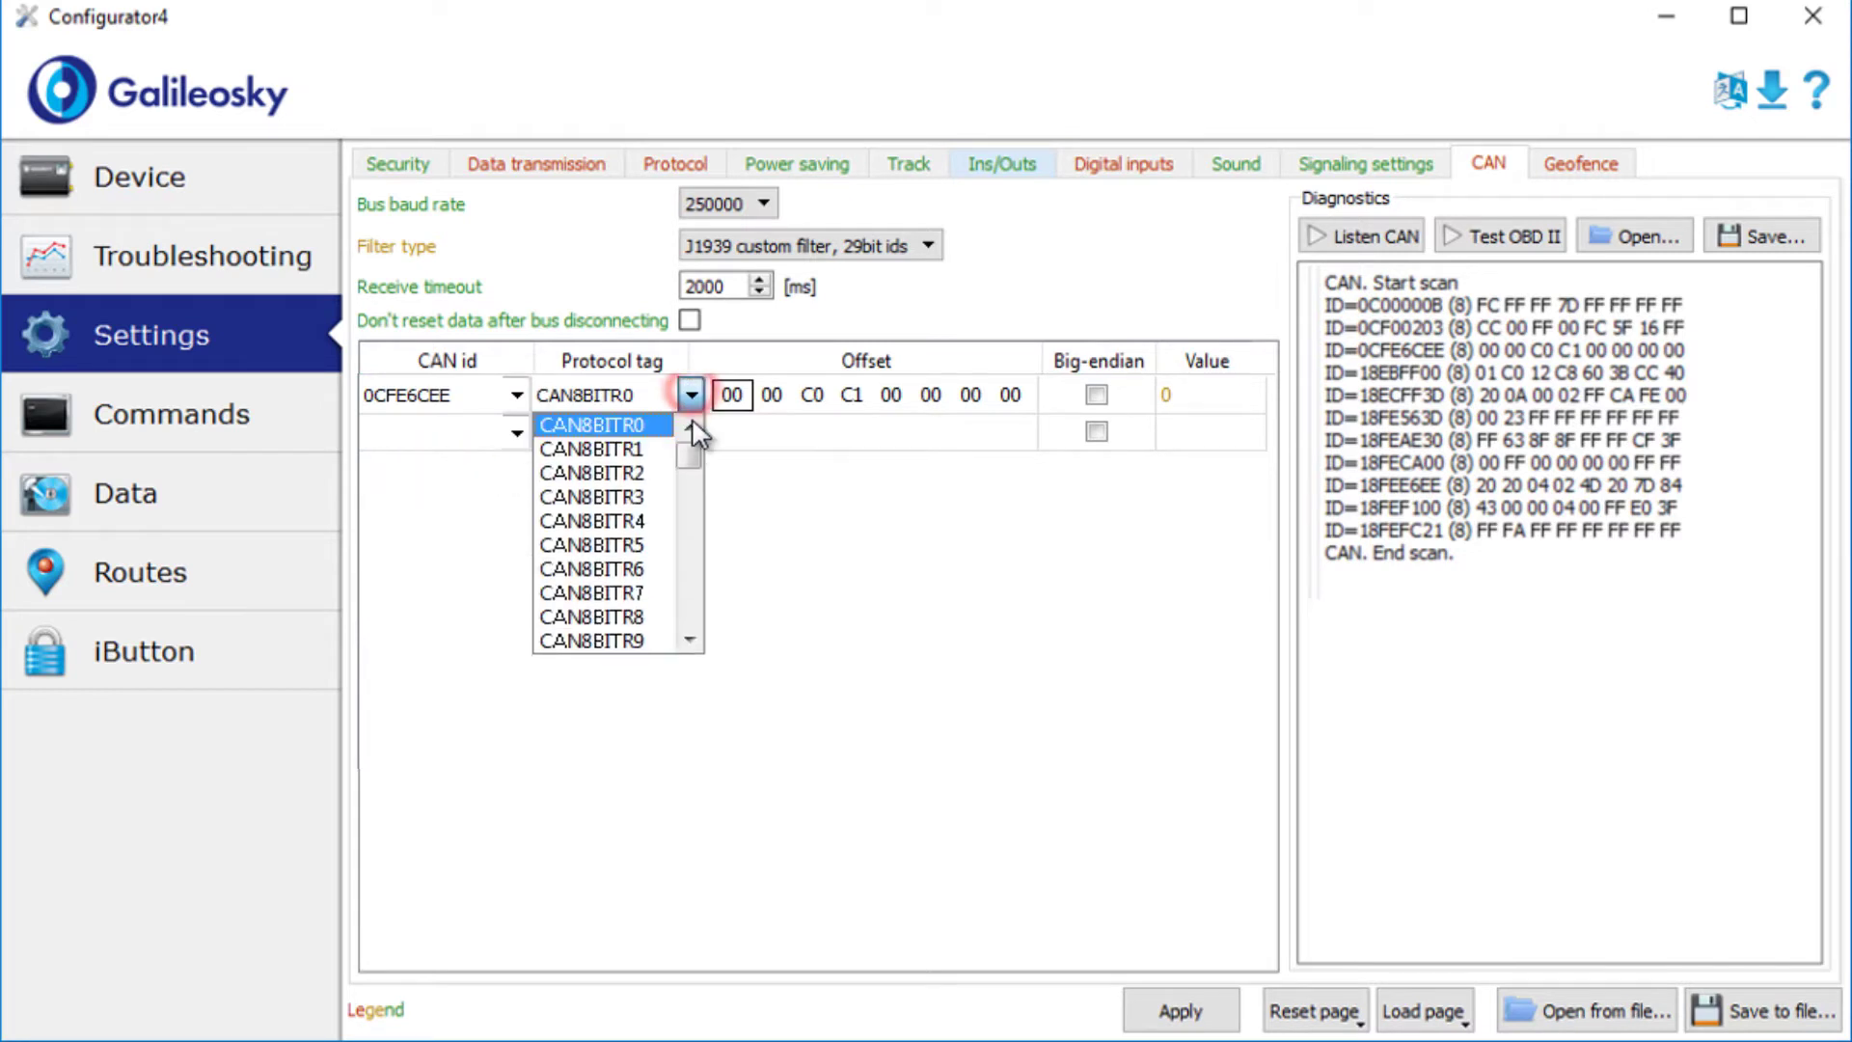
drag(693, 478, 691, 577)
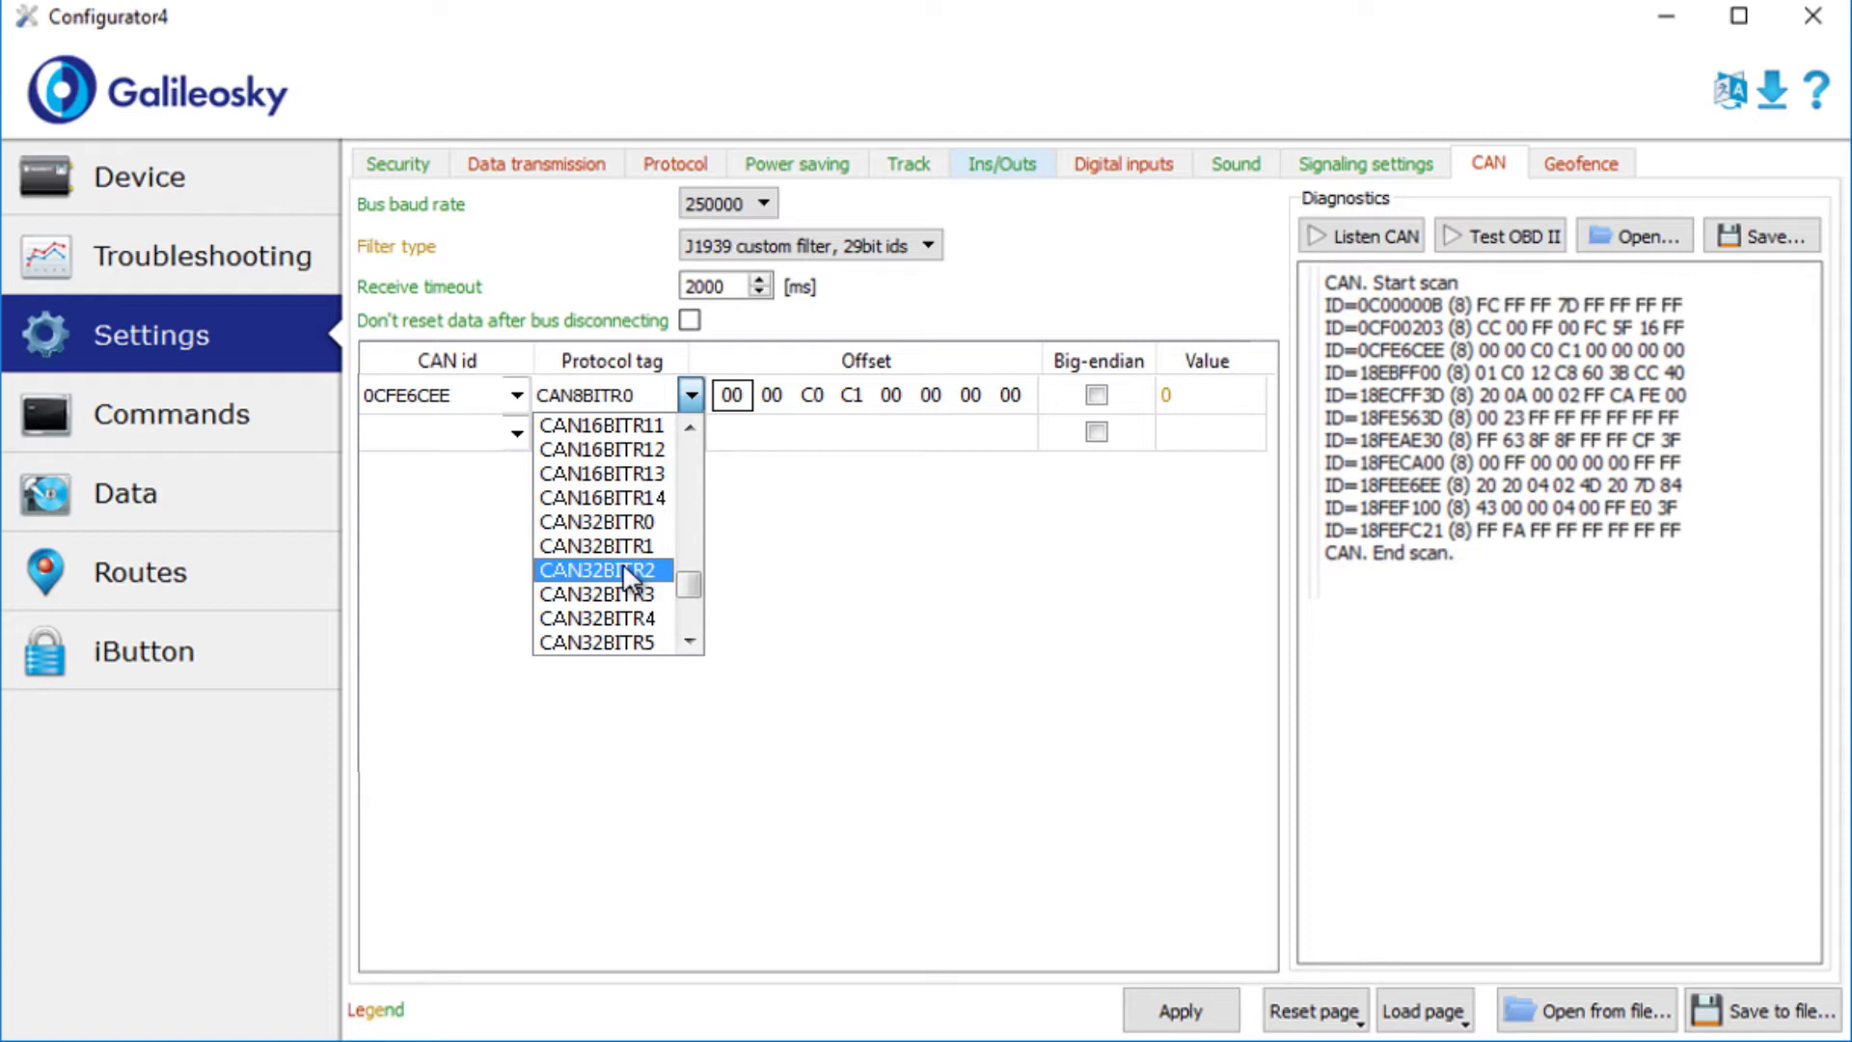
click(622, 570)
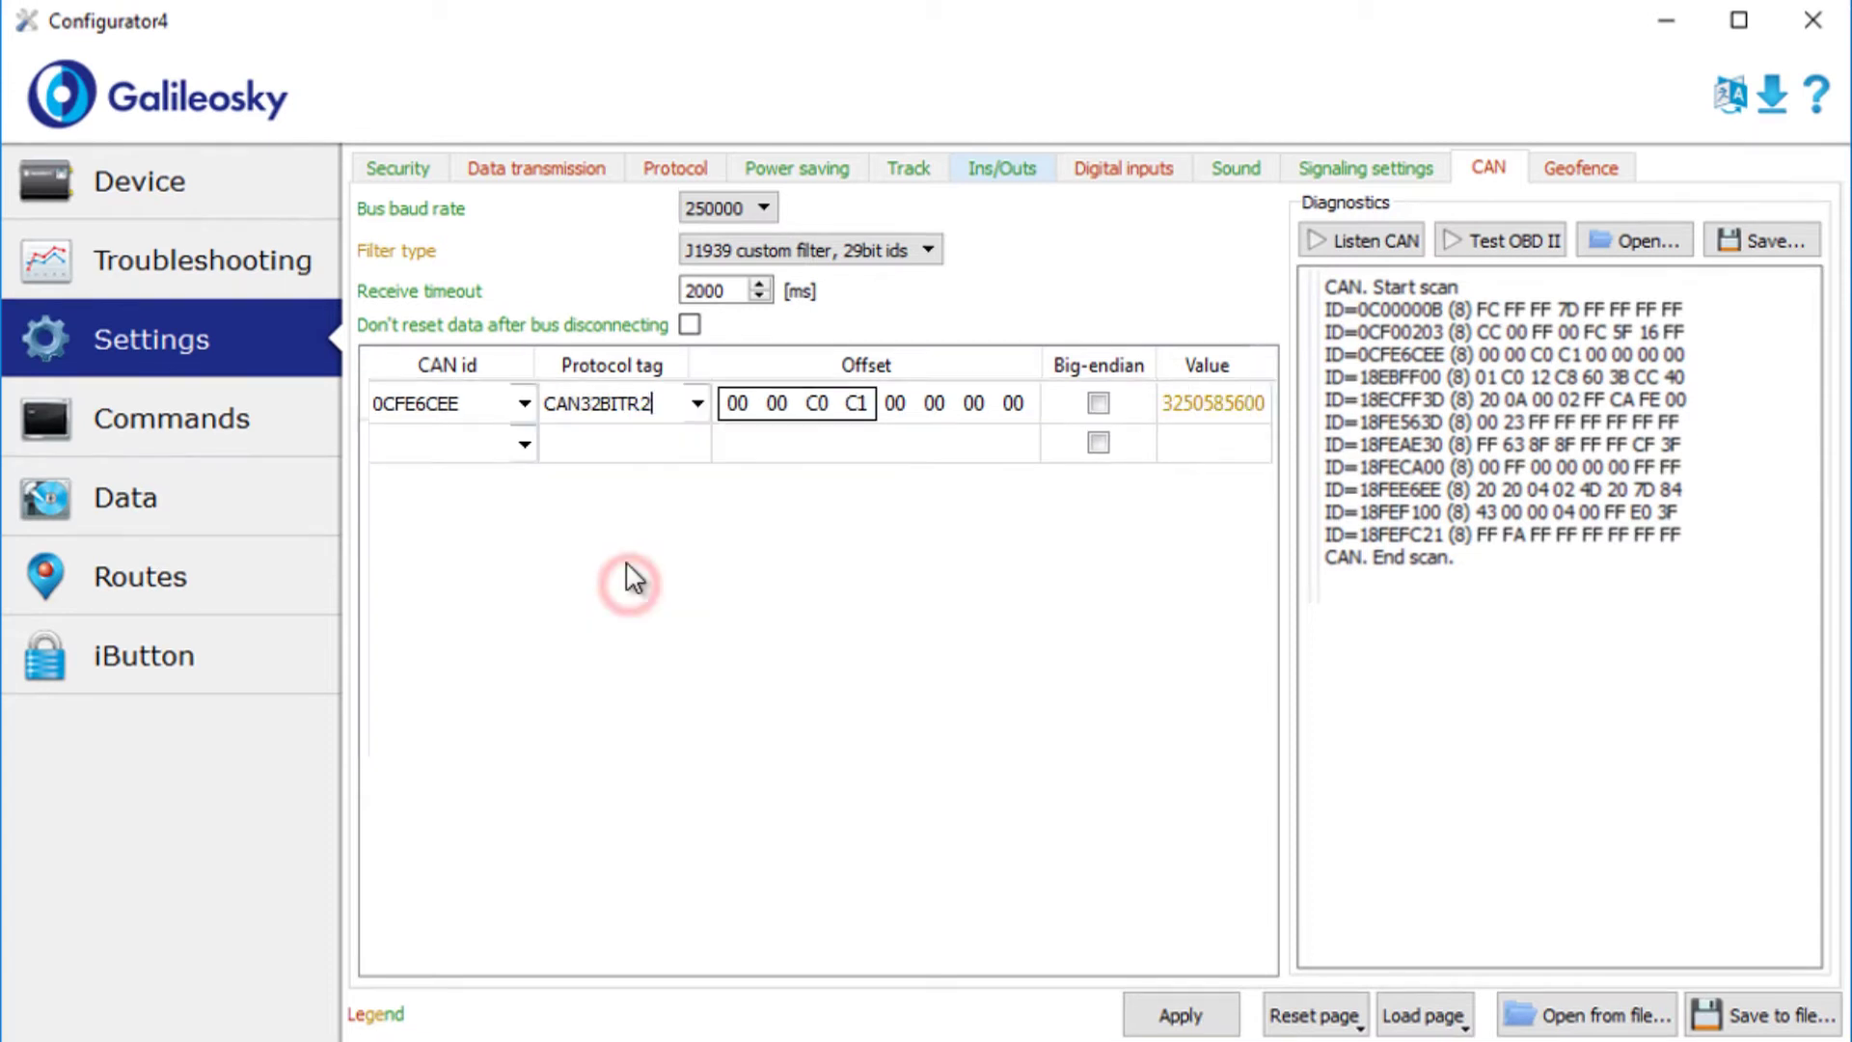
Add a second 0CFE6CEE filter tagged CAN16BITR2, with its offset on the last two bytes.
click(518, 436)
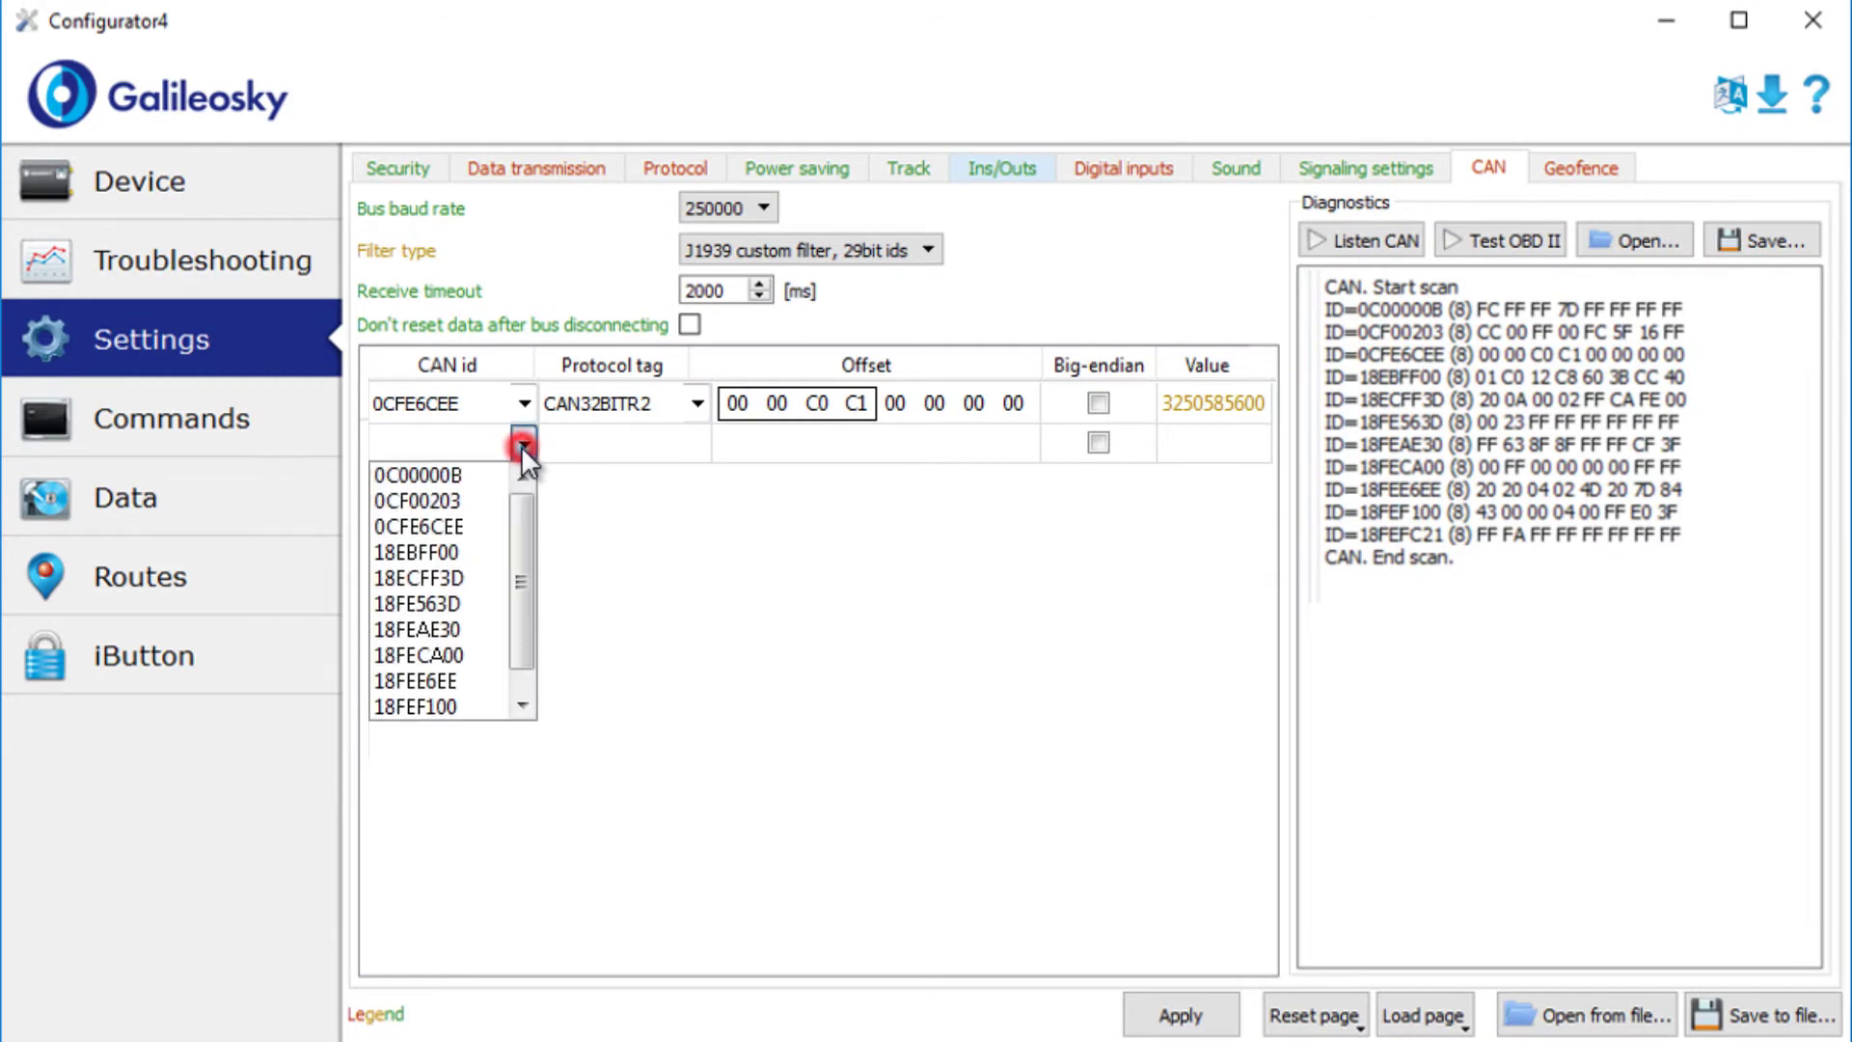
click(471, 526)
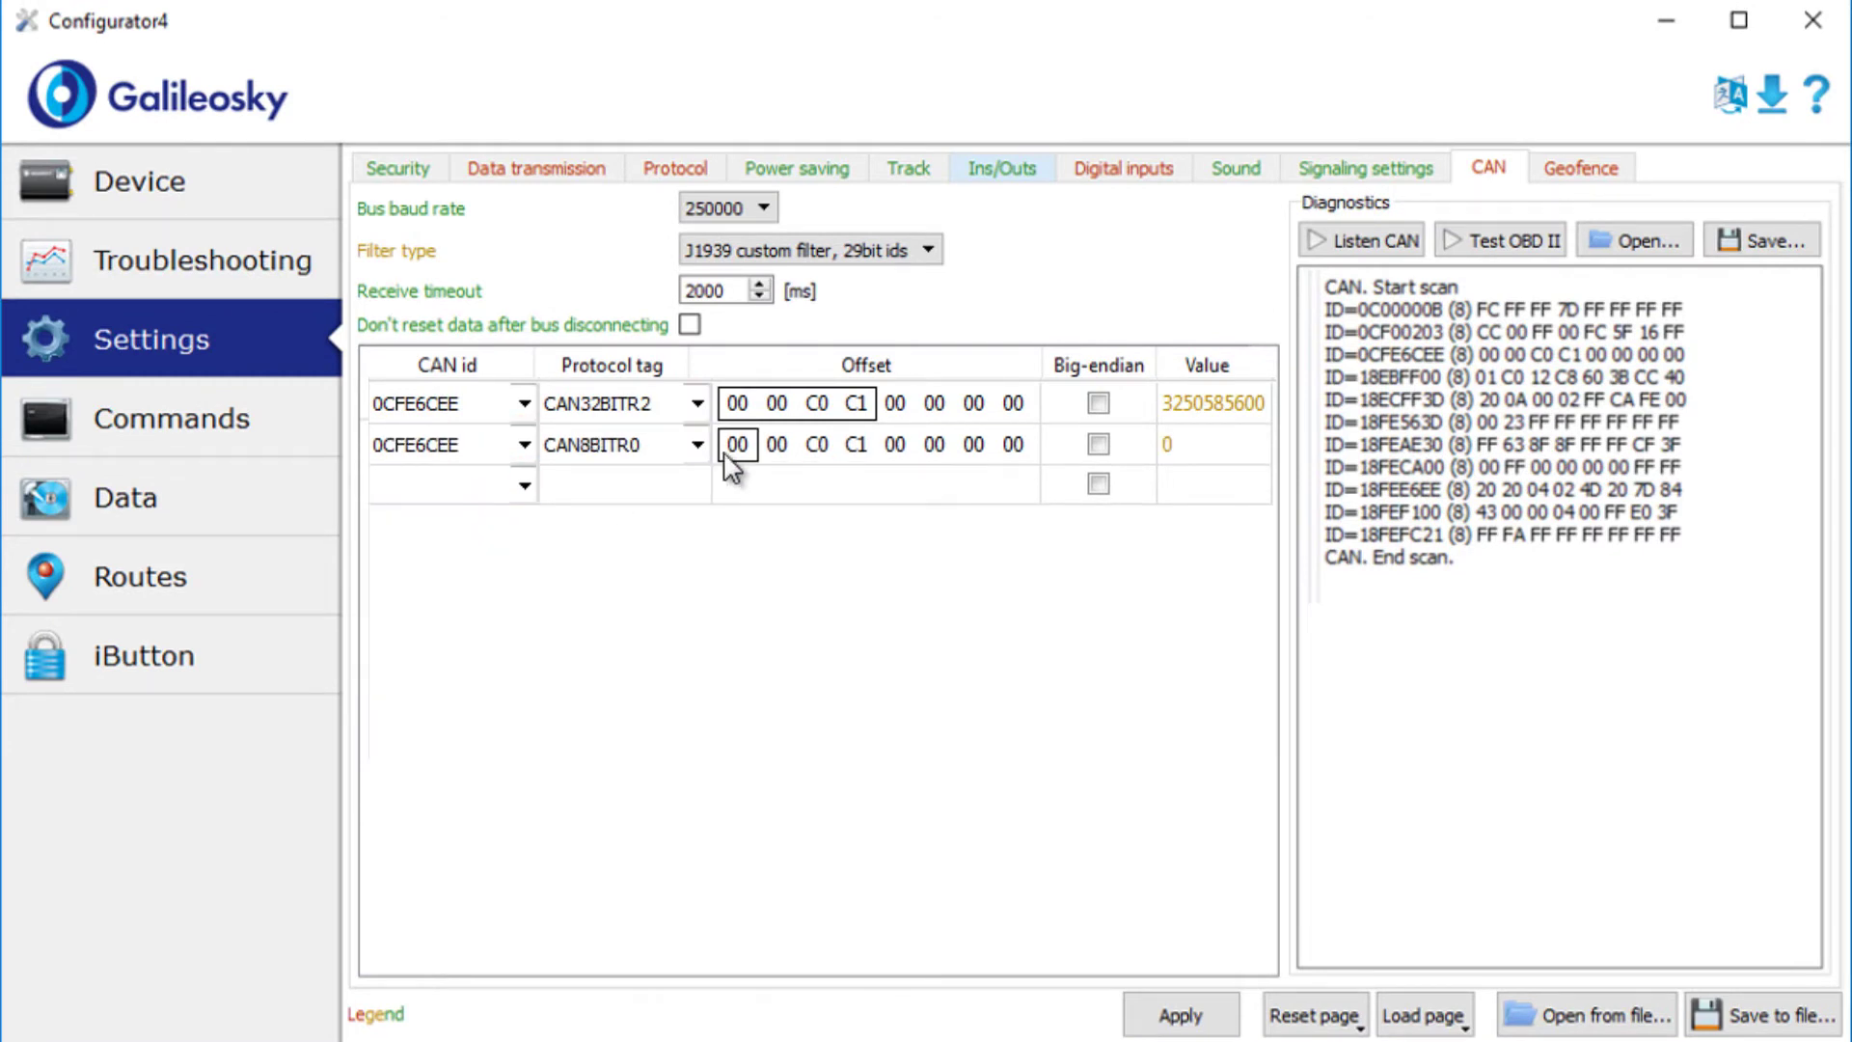
click(698, 442)
drag(692, 505, 689, 599)
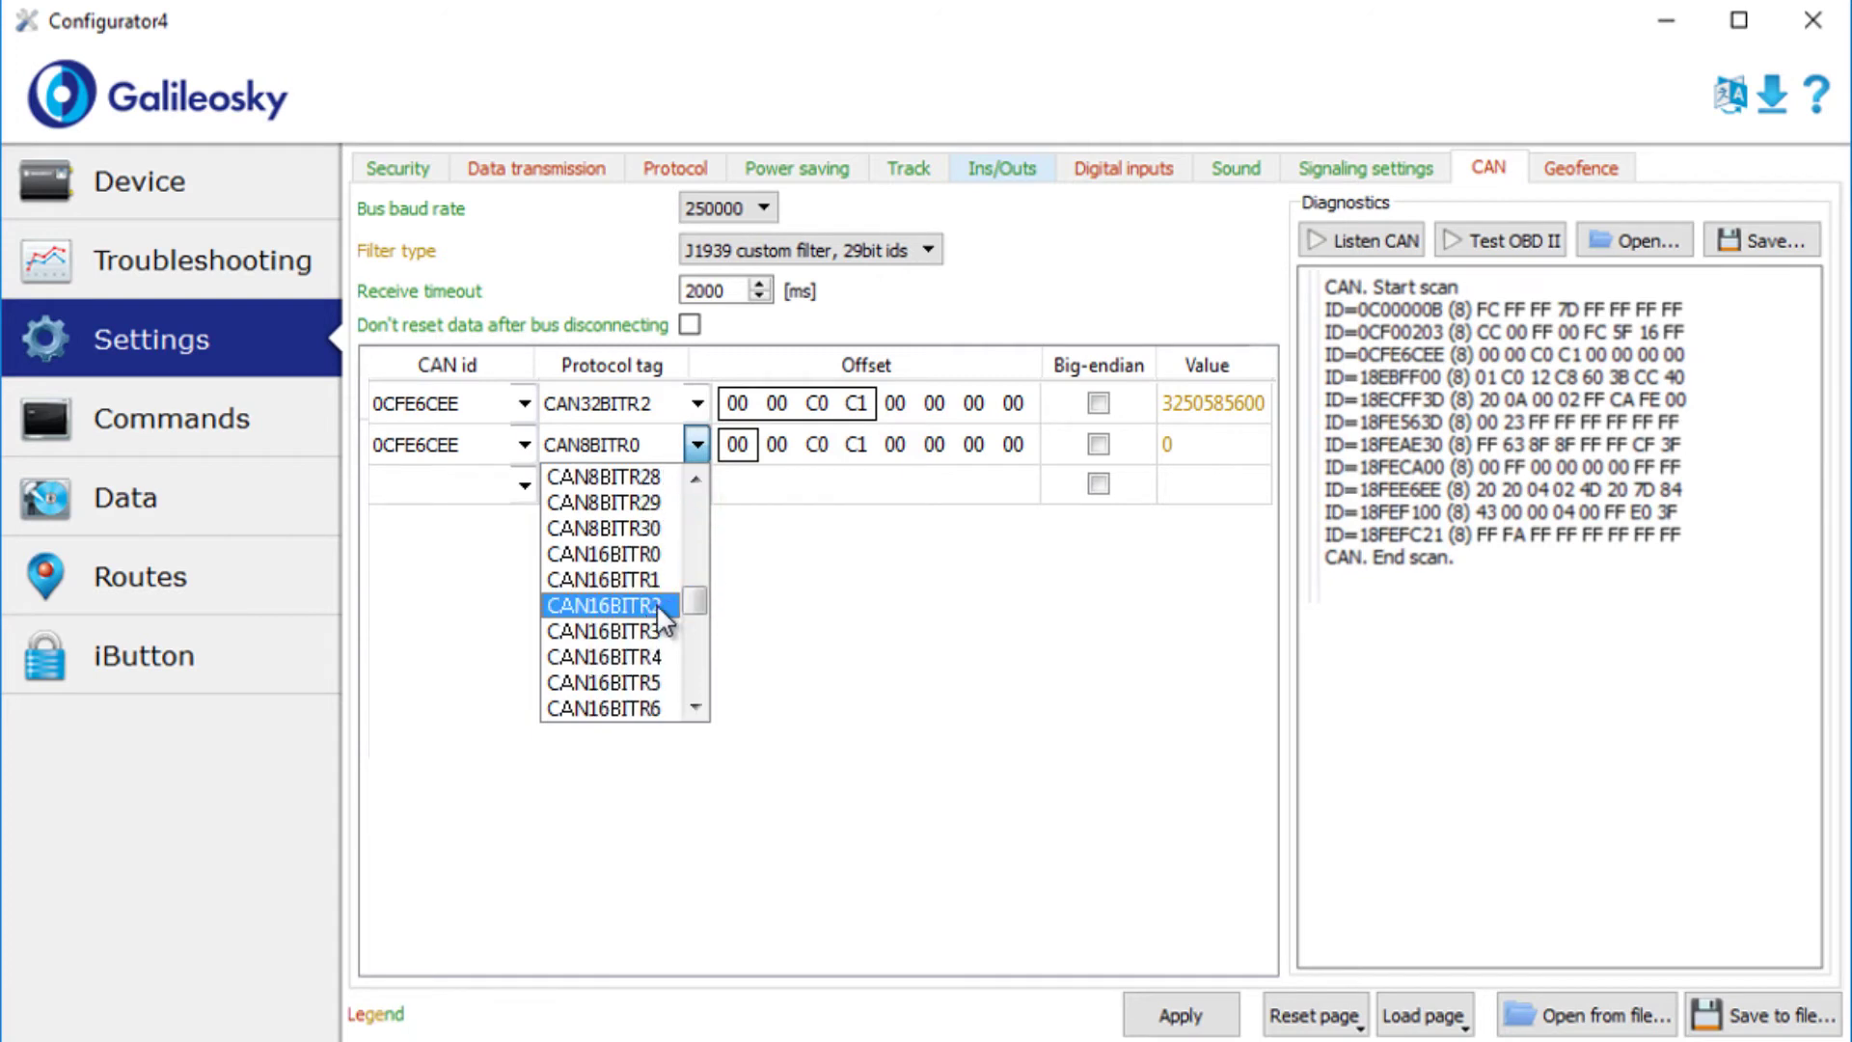
click(650, 616)
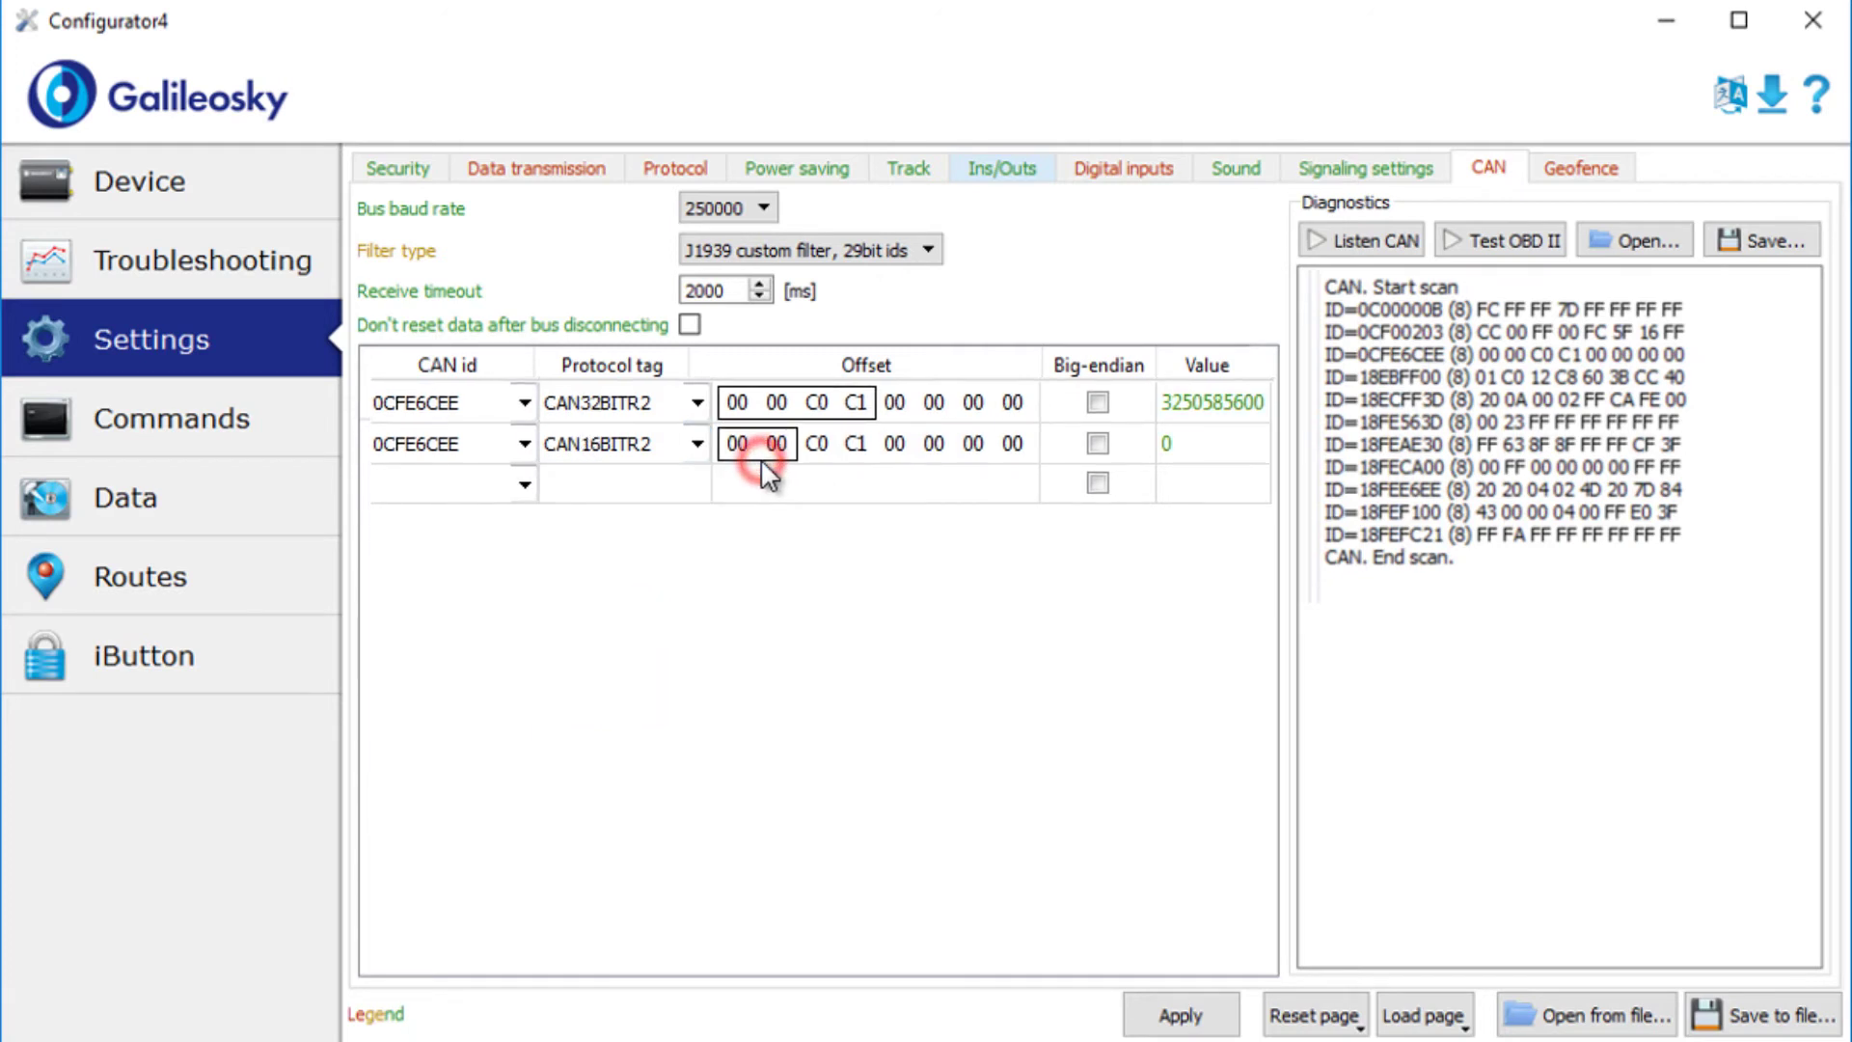
drag(789, 468, 1020, 495)
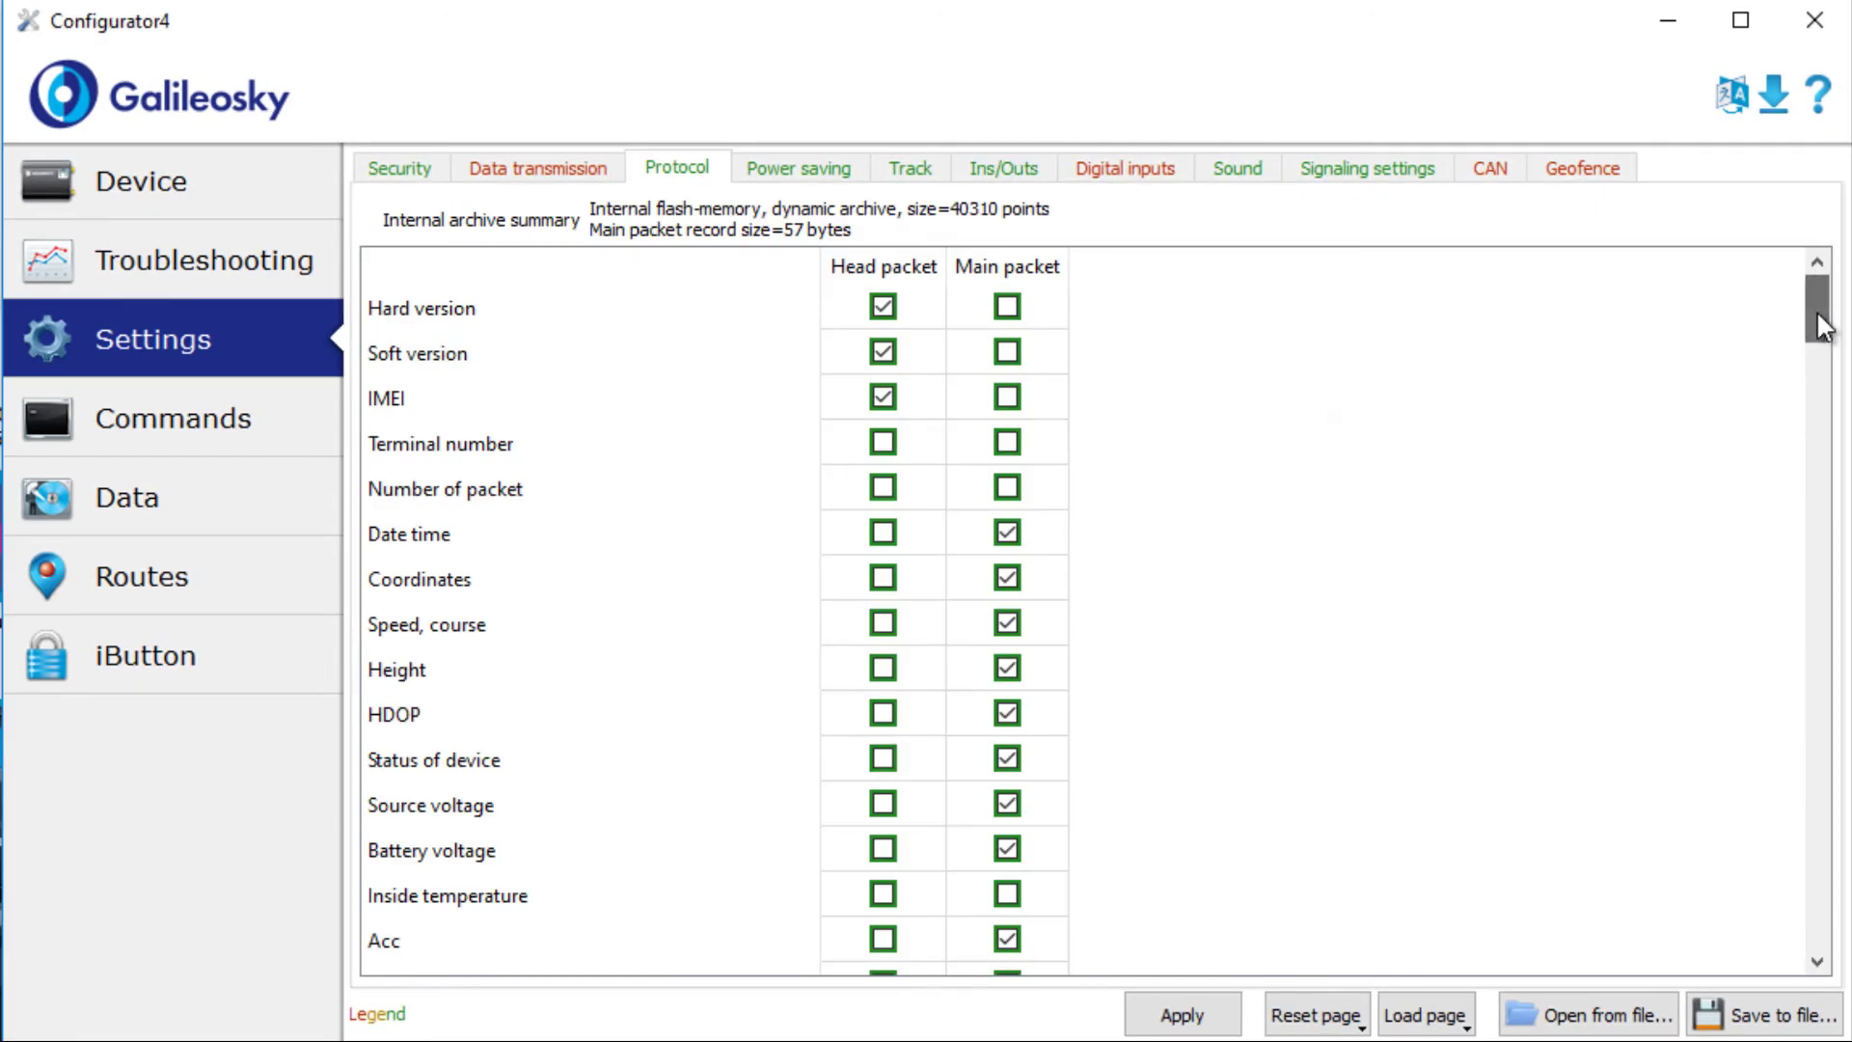
Include CAN32BITR2 and CAN16BITR2 in the main packet (now 65 bytes) and apply the settings.
drag(1815, 309, 1792, 567)
click(1011, 794)
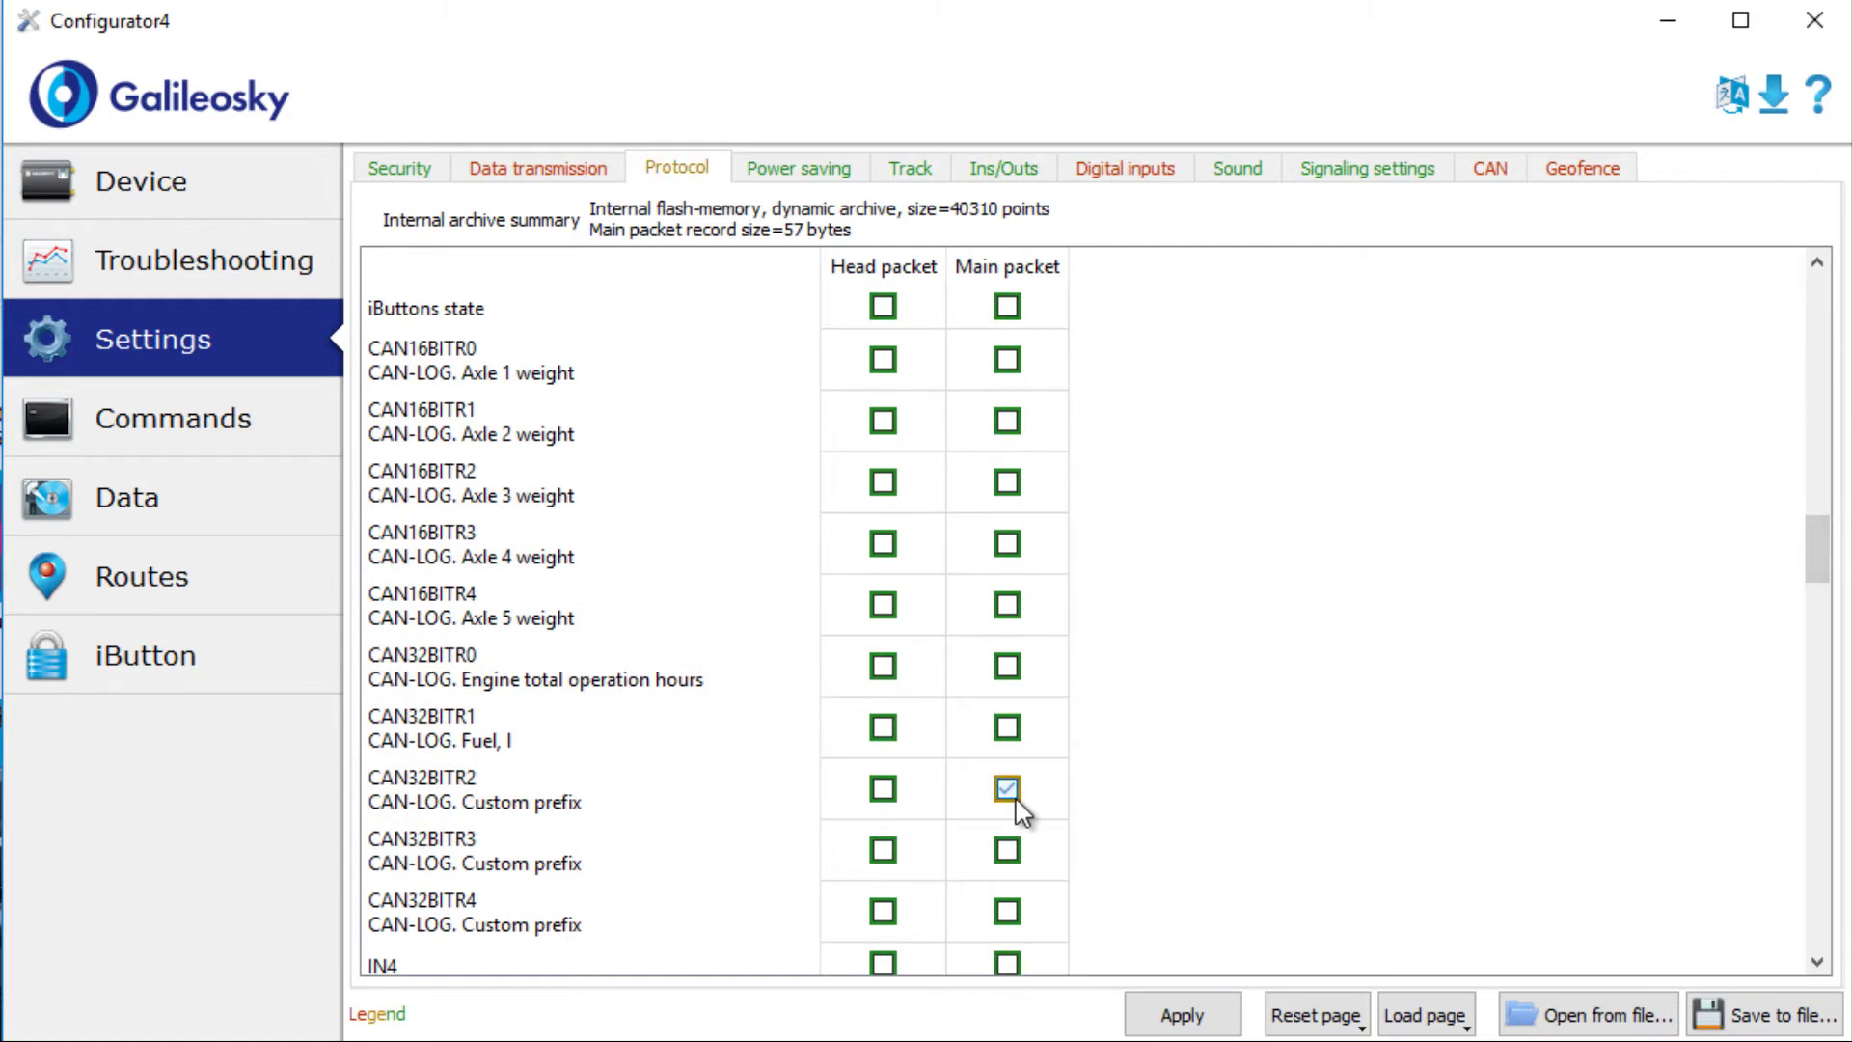
click(1011, 485)
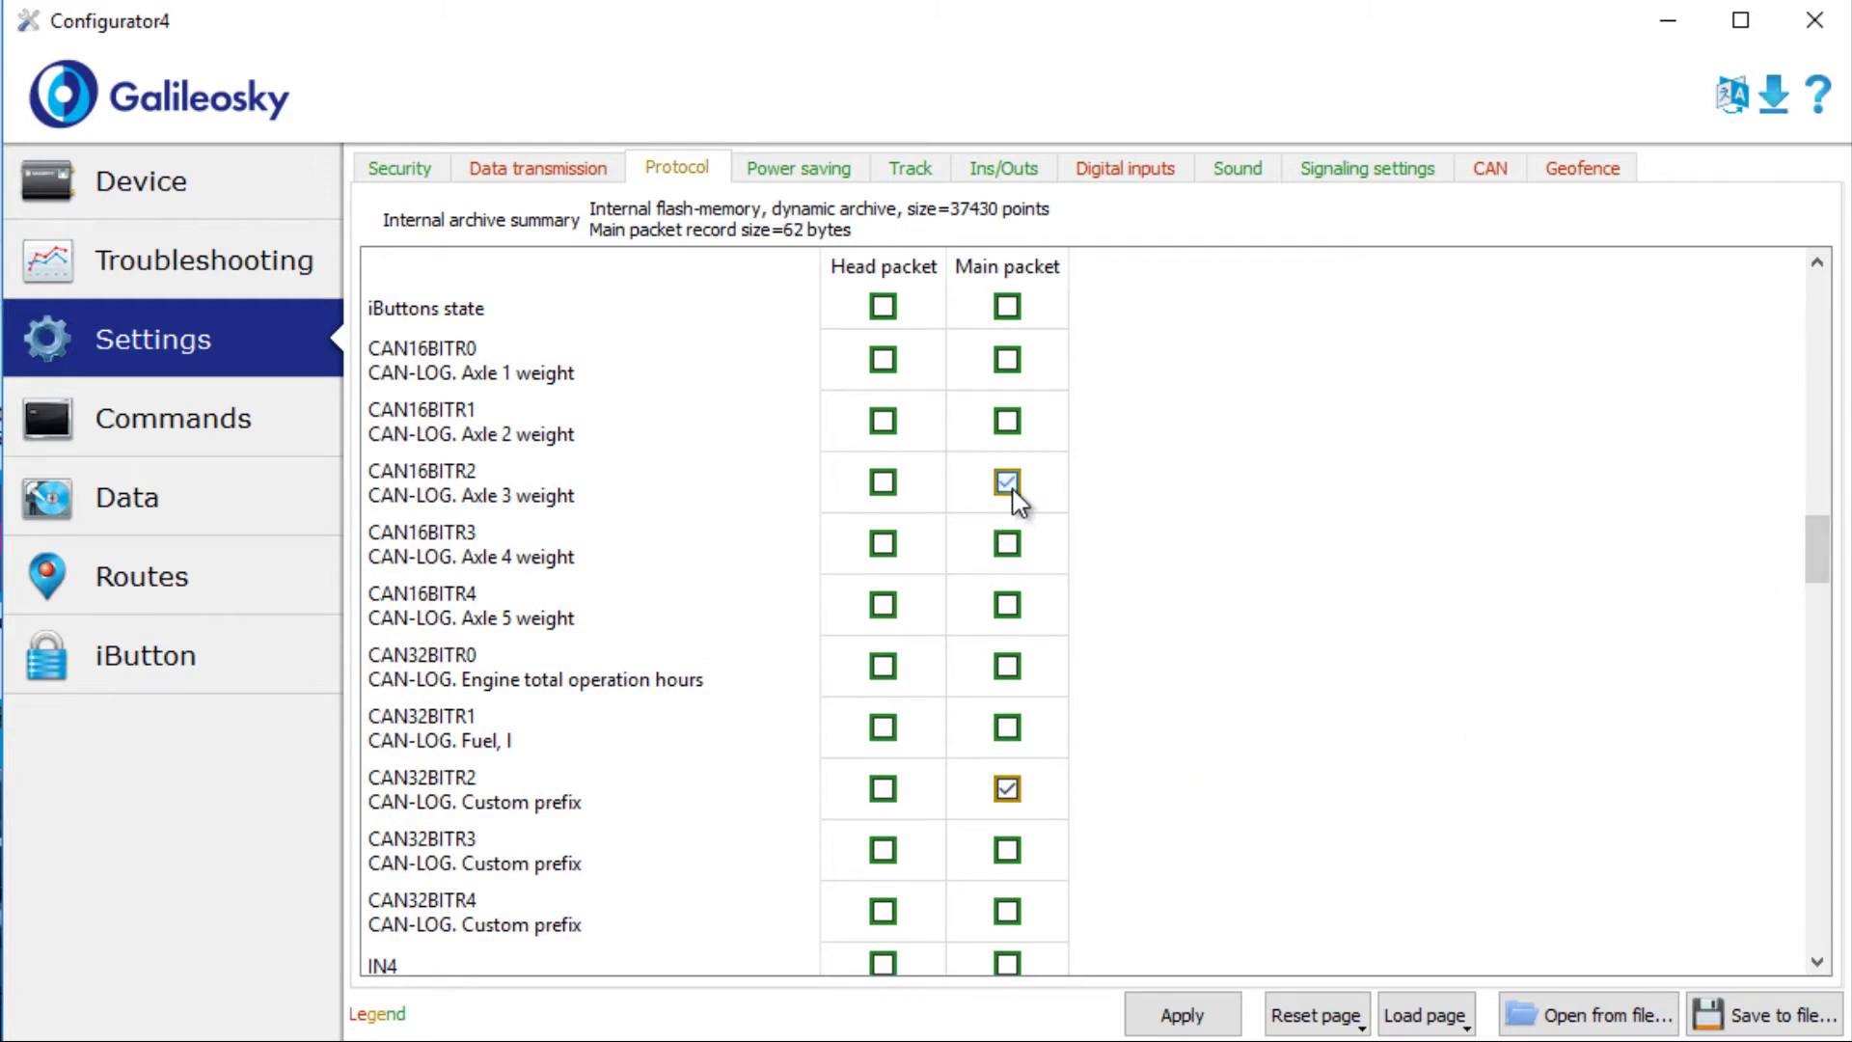
click(1181, 1015)
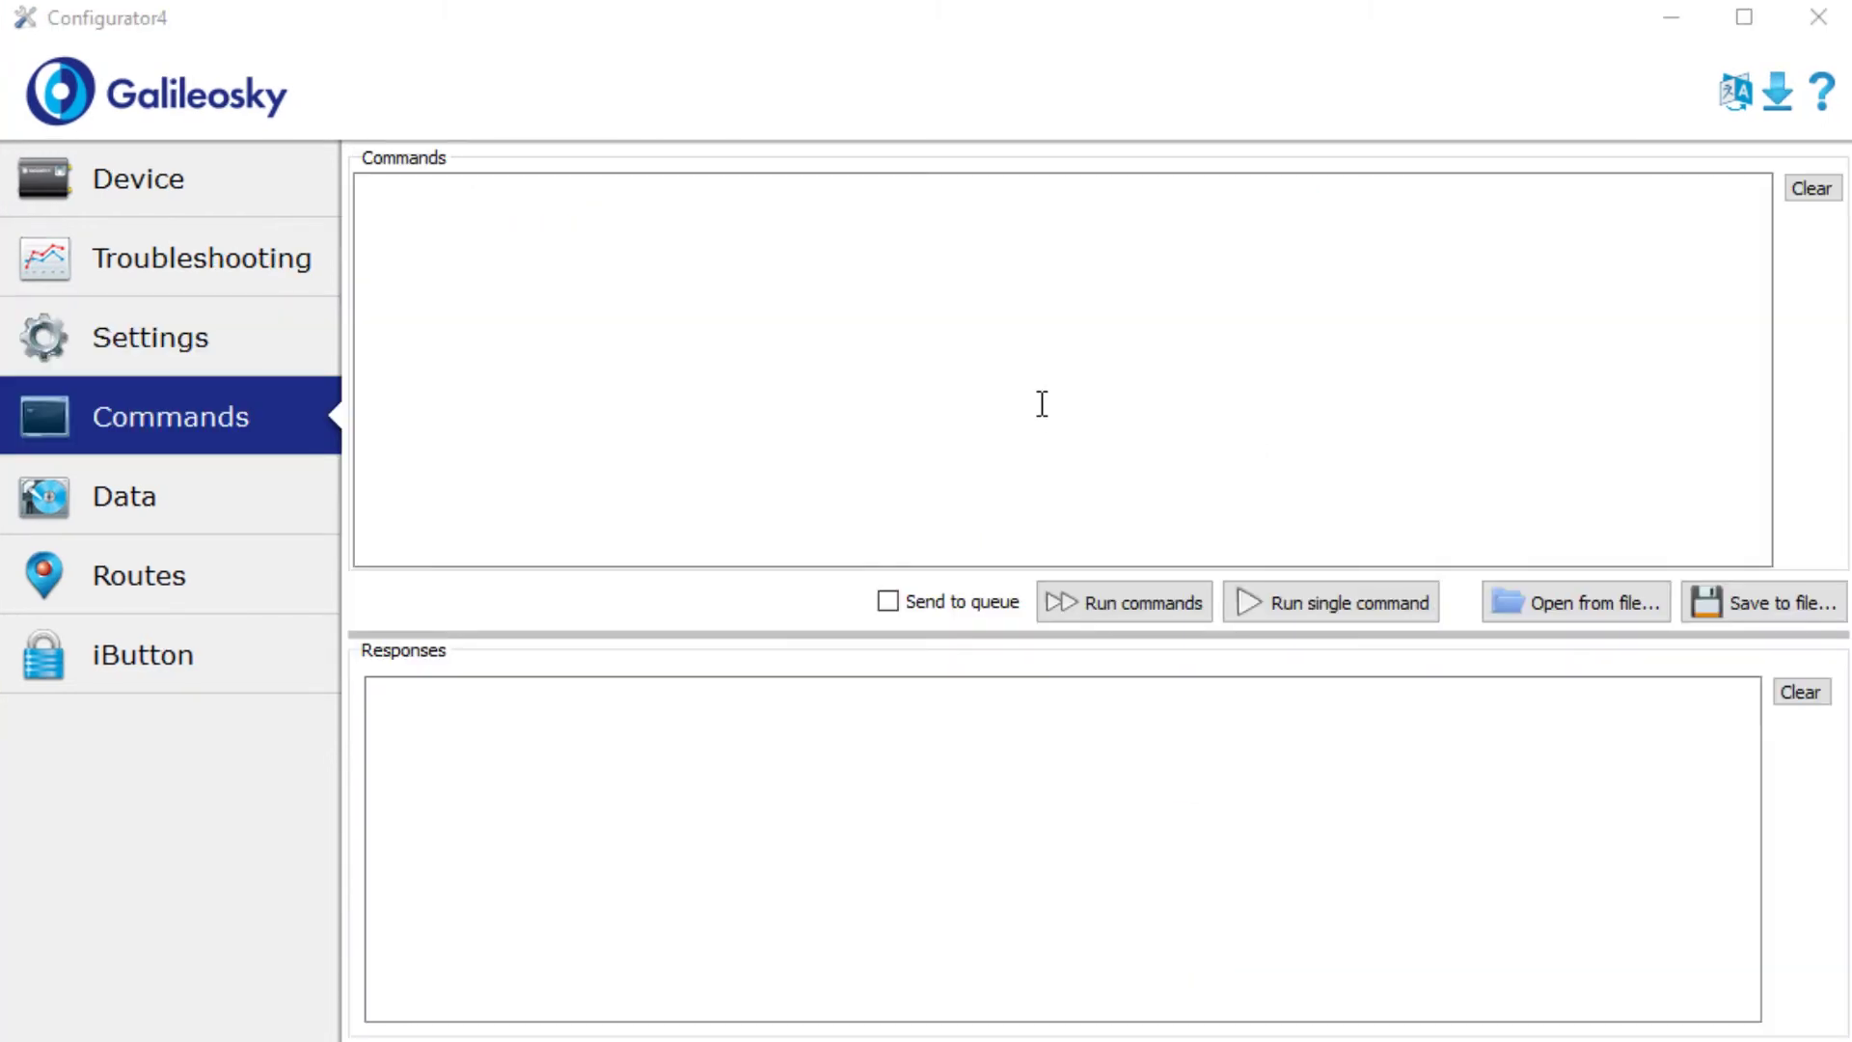
Send the command 'script galileosky/tahograf_continental' to the tracker.
click(1042, 403)
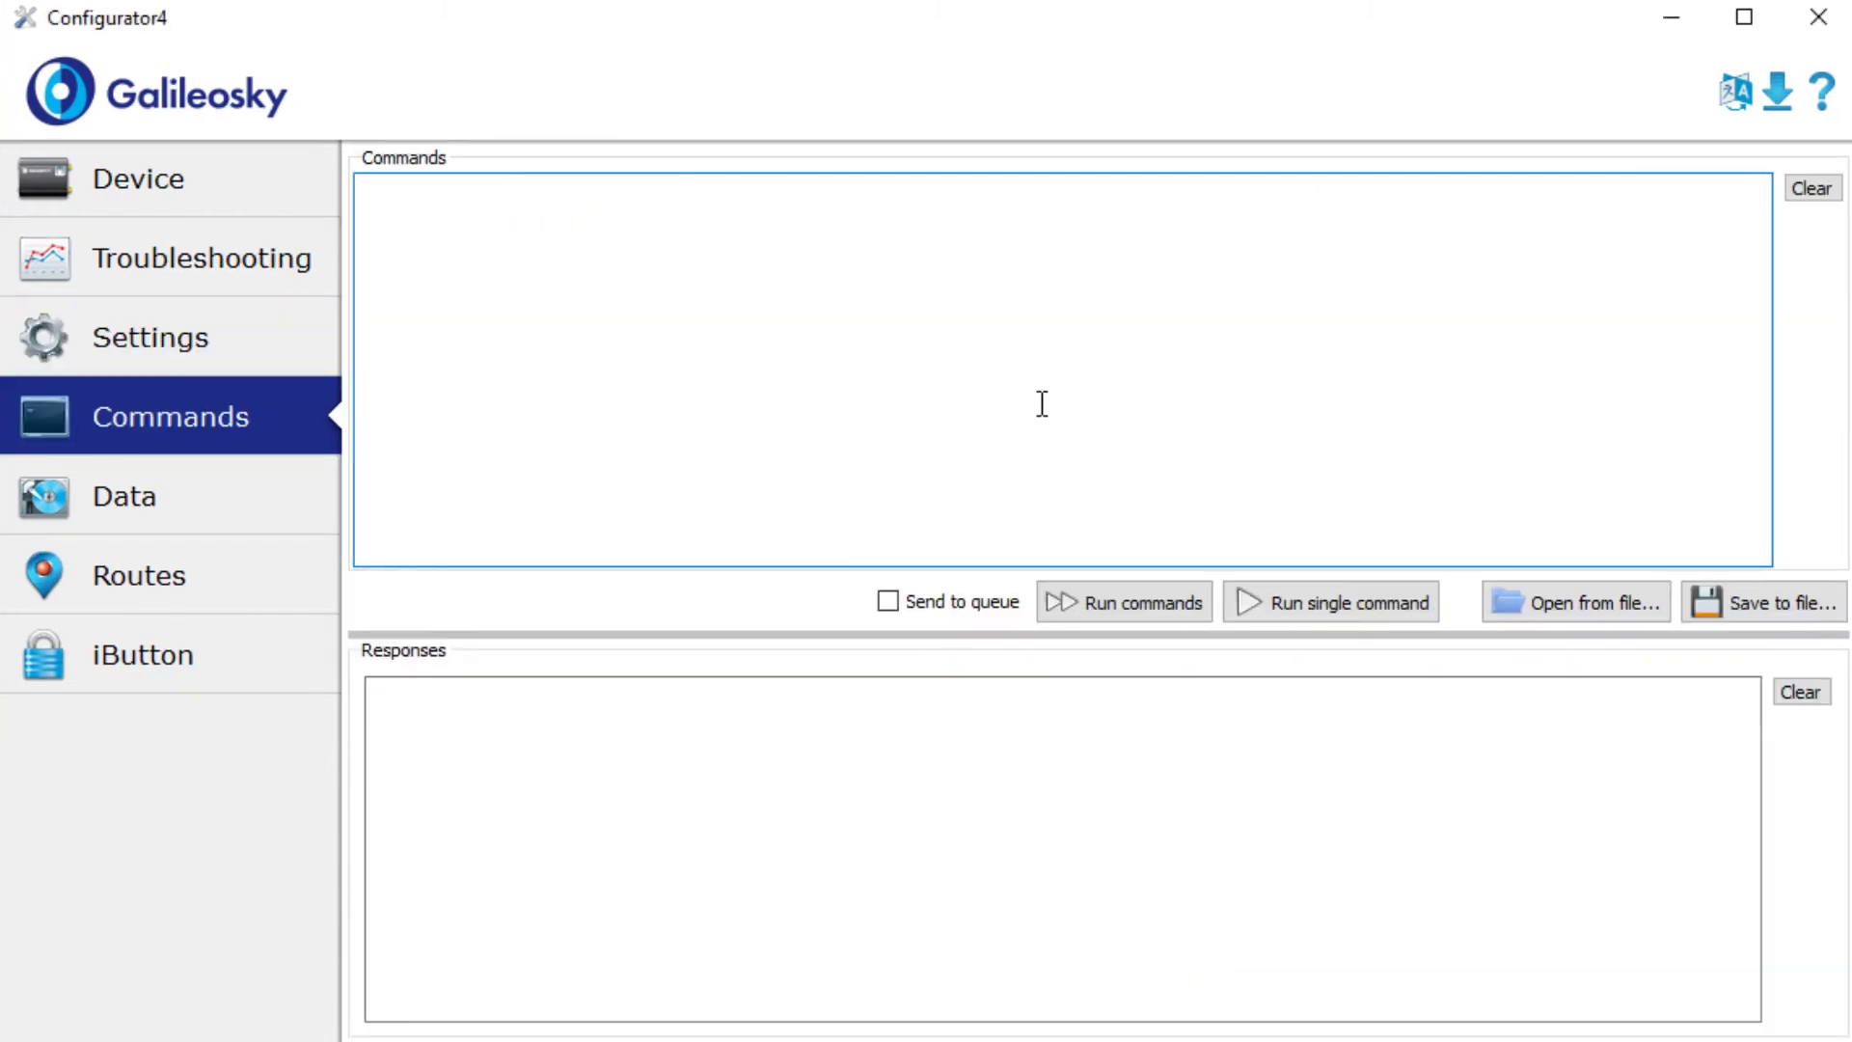
text(script galileosky/tahograf_continental)
click(1341, 598)
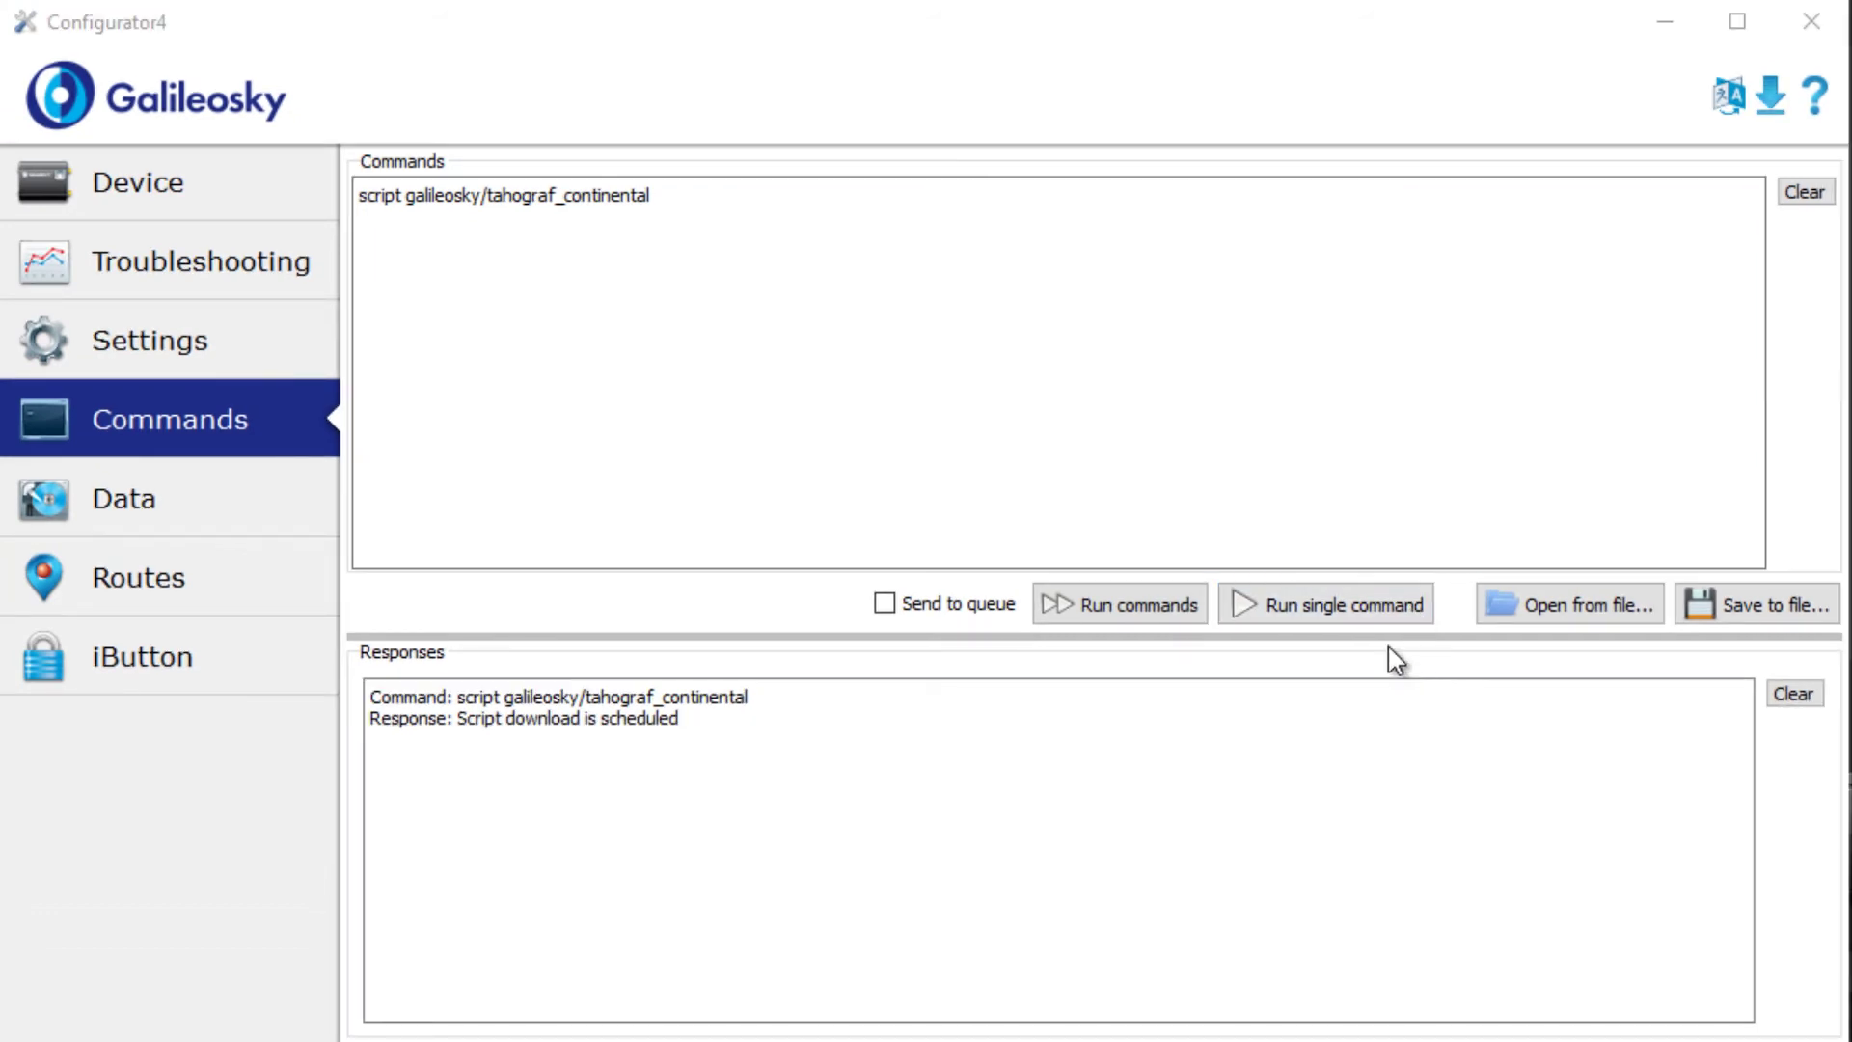
Run the 'script' command to confirm tahograf_continental is the installed script.
click(599, 262)
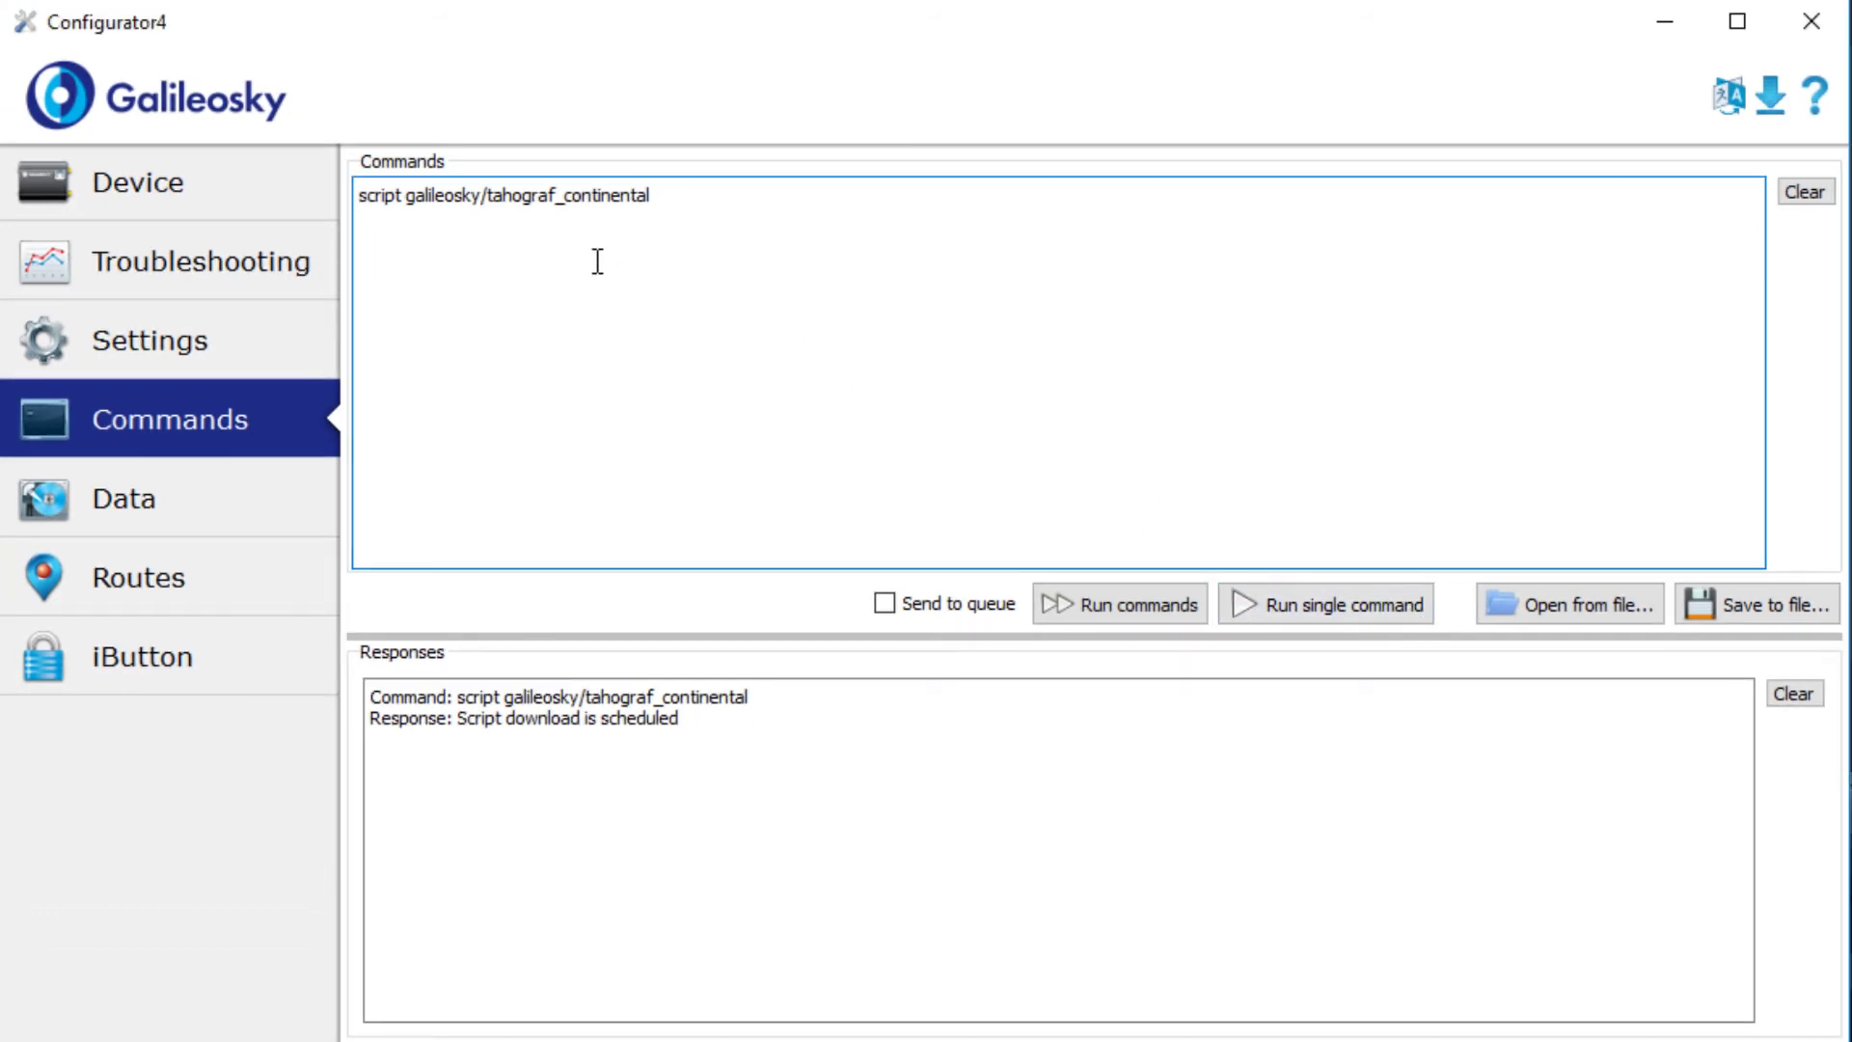
key(Return)
text(script)
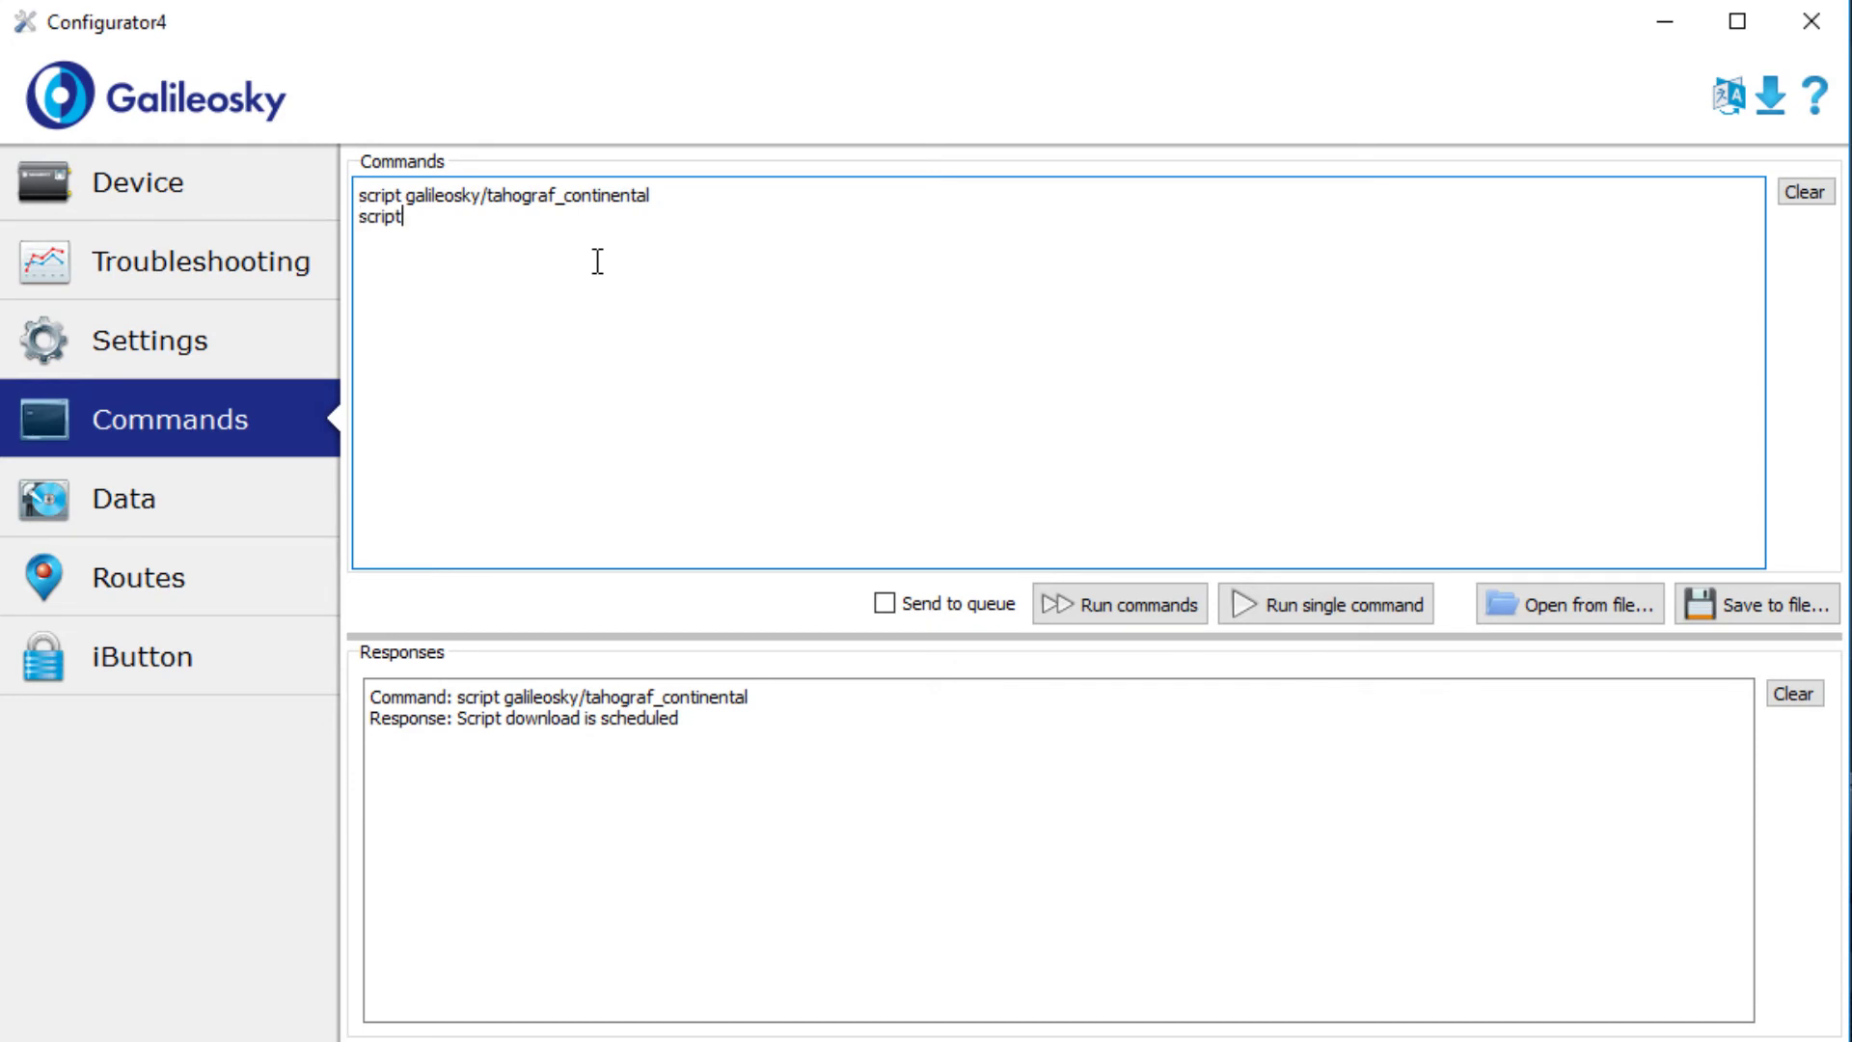
click(1269, 610)
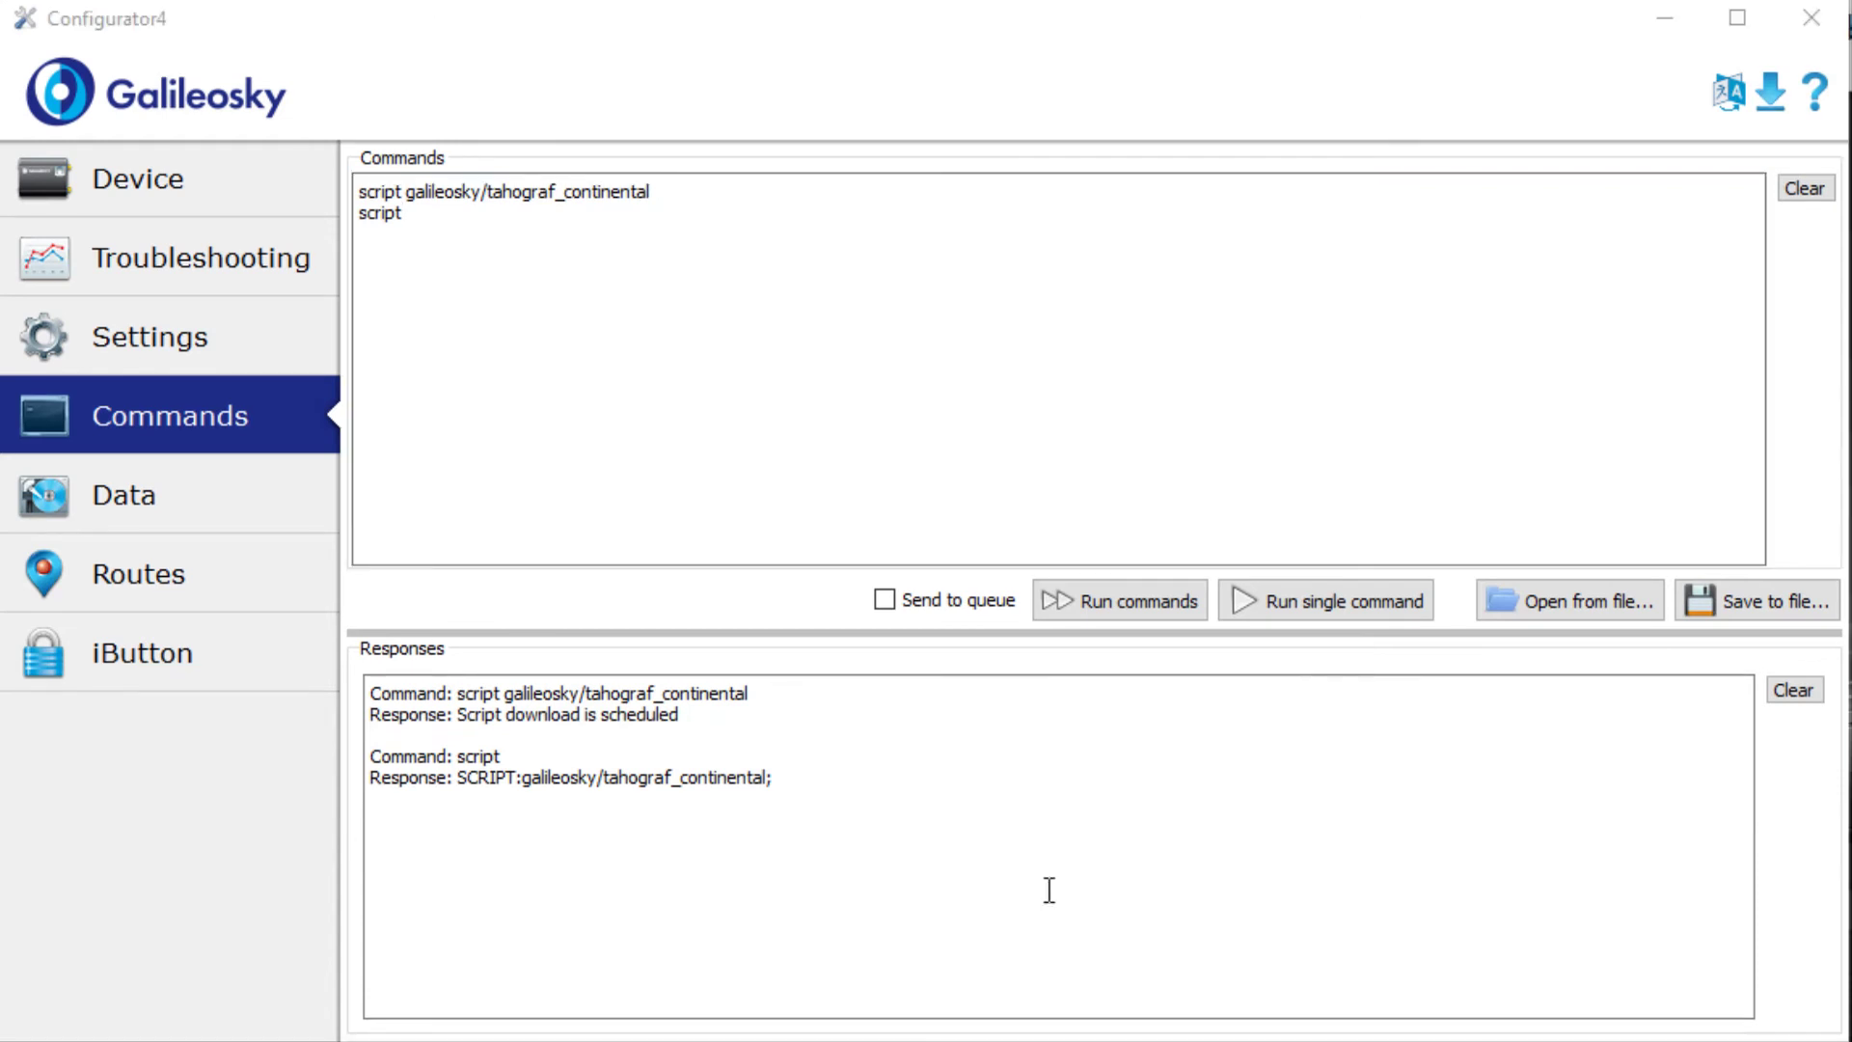
Show the Troubleshooting log and enable the Algorithms checkbox.
click(270, 265)
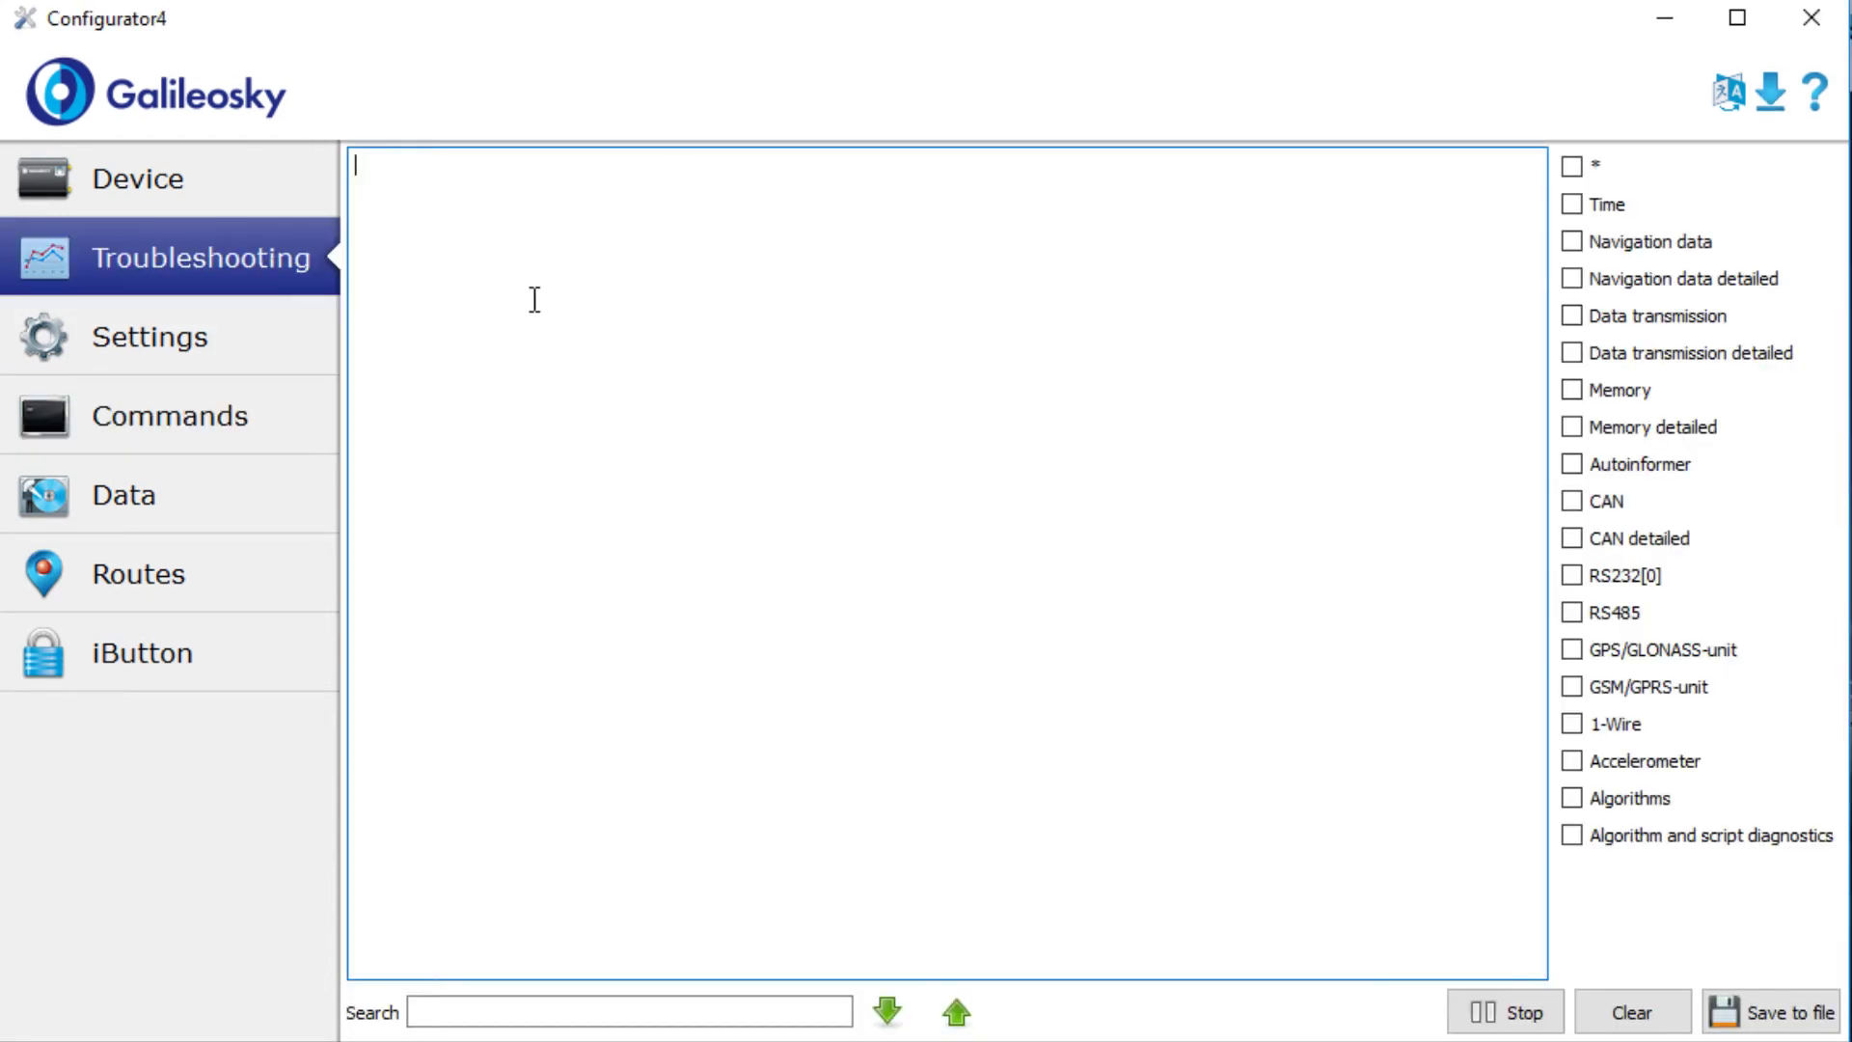
click(1573, 799)
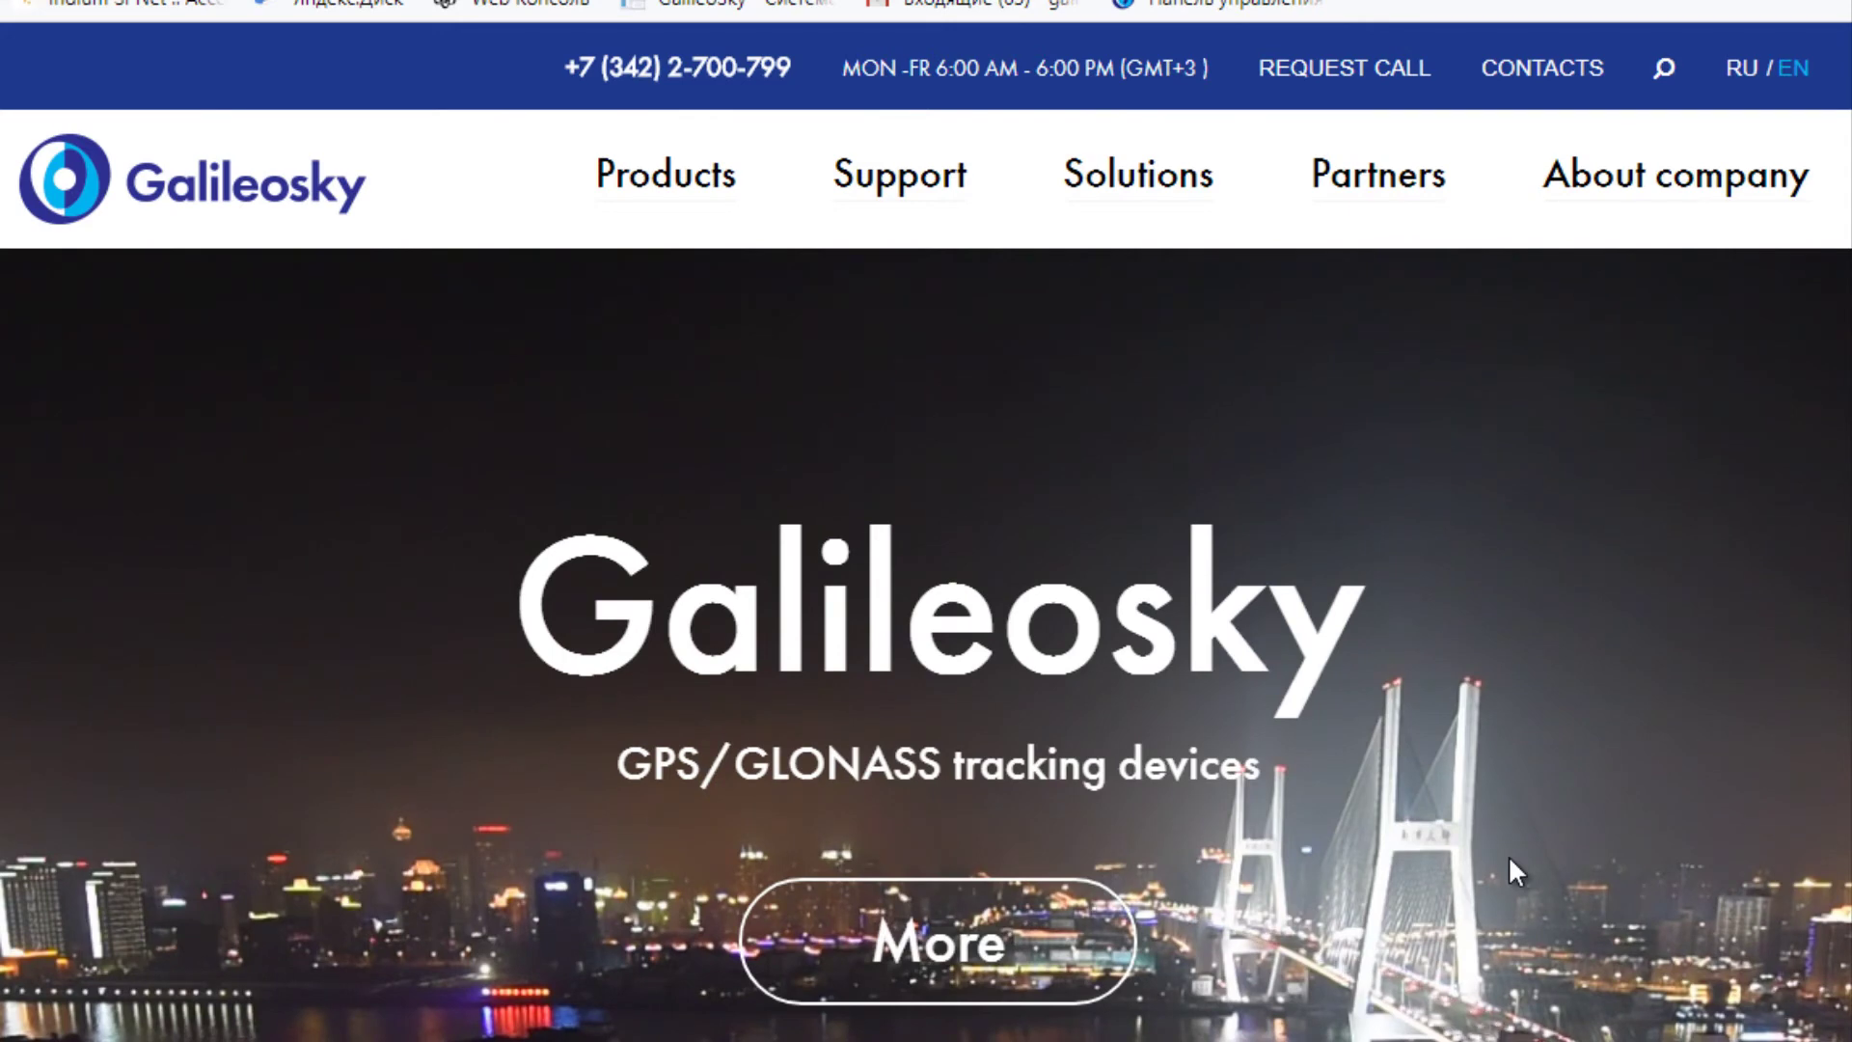
Go to Support > Documentation and bring up the RS232/RS485 integration section.
mouse_move(941, 177)
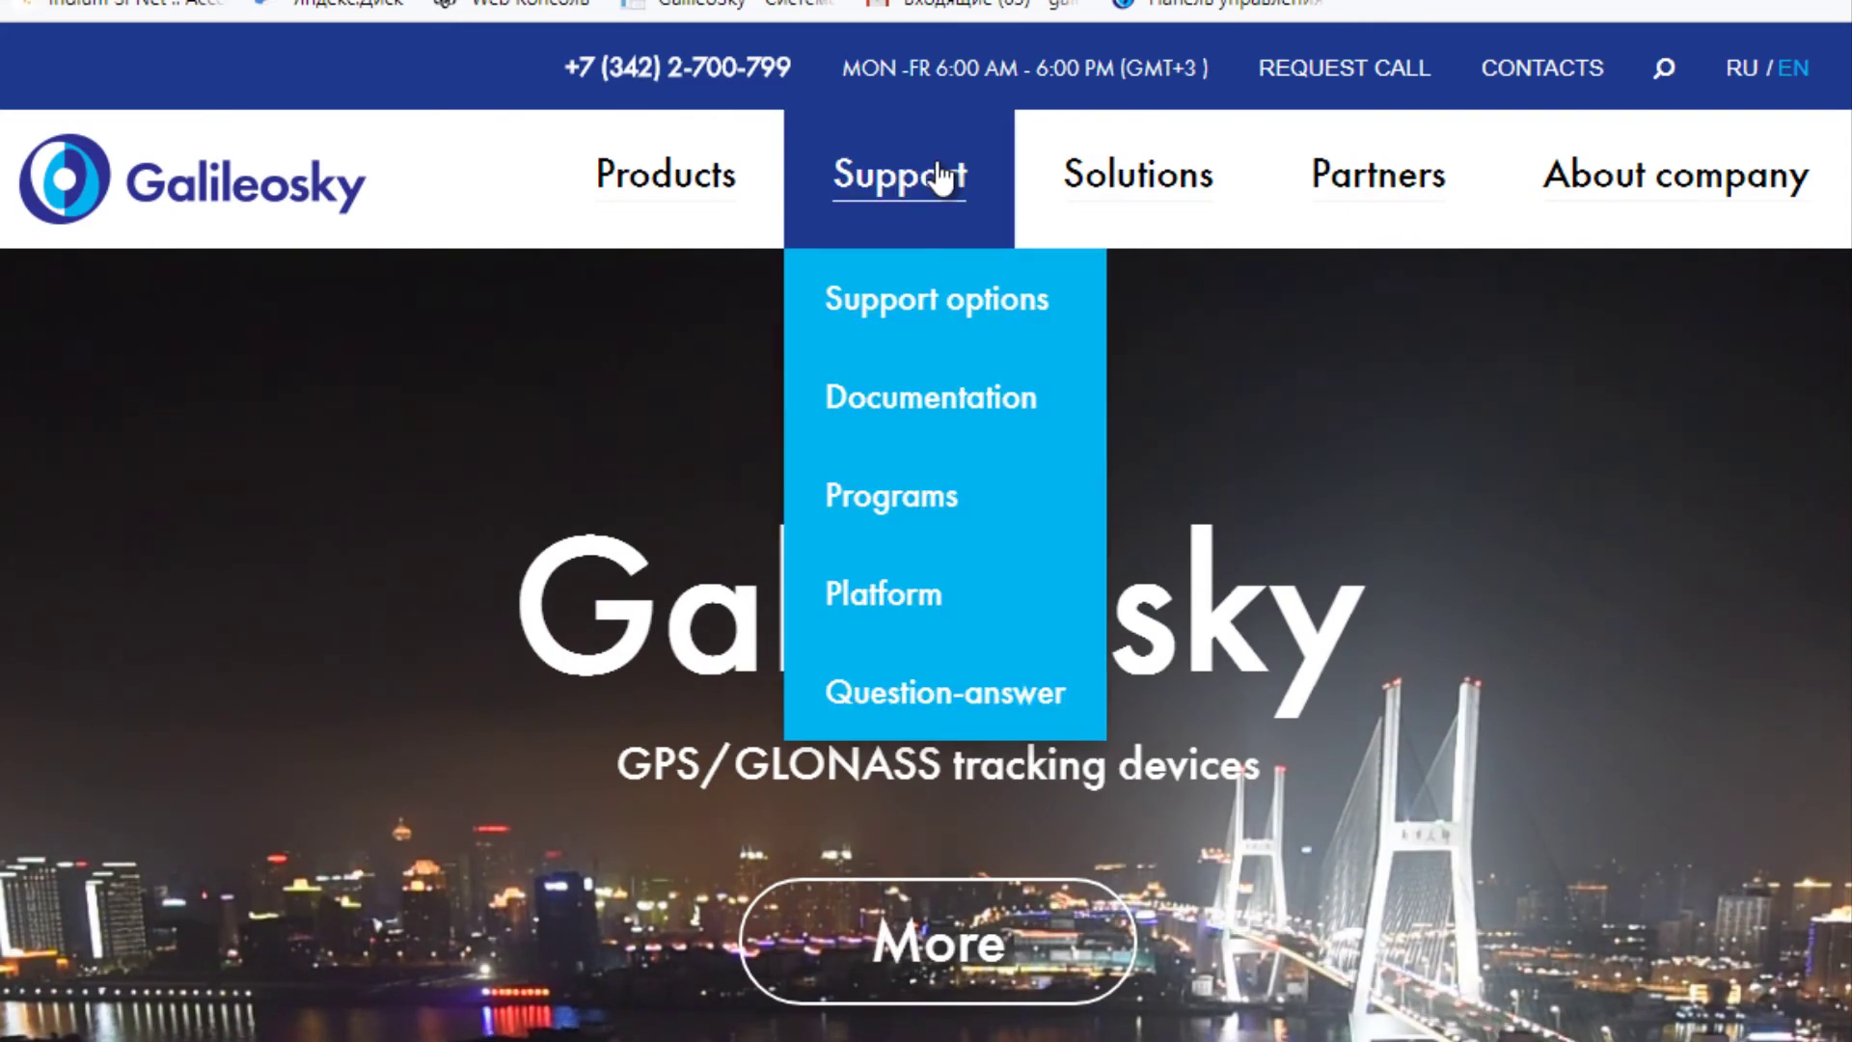
click(946, 425)
scroll(947, 425, down, 20)
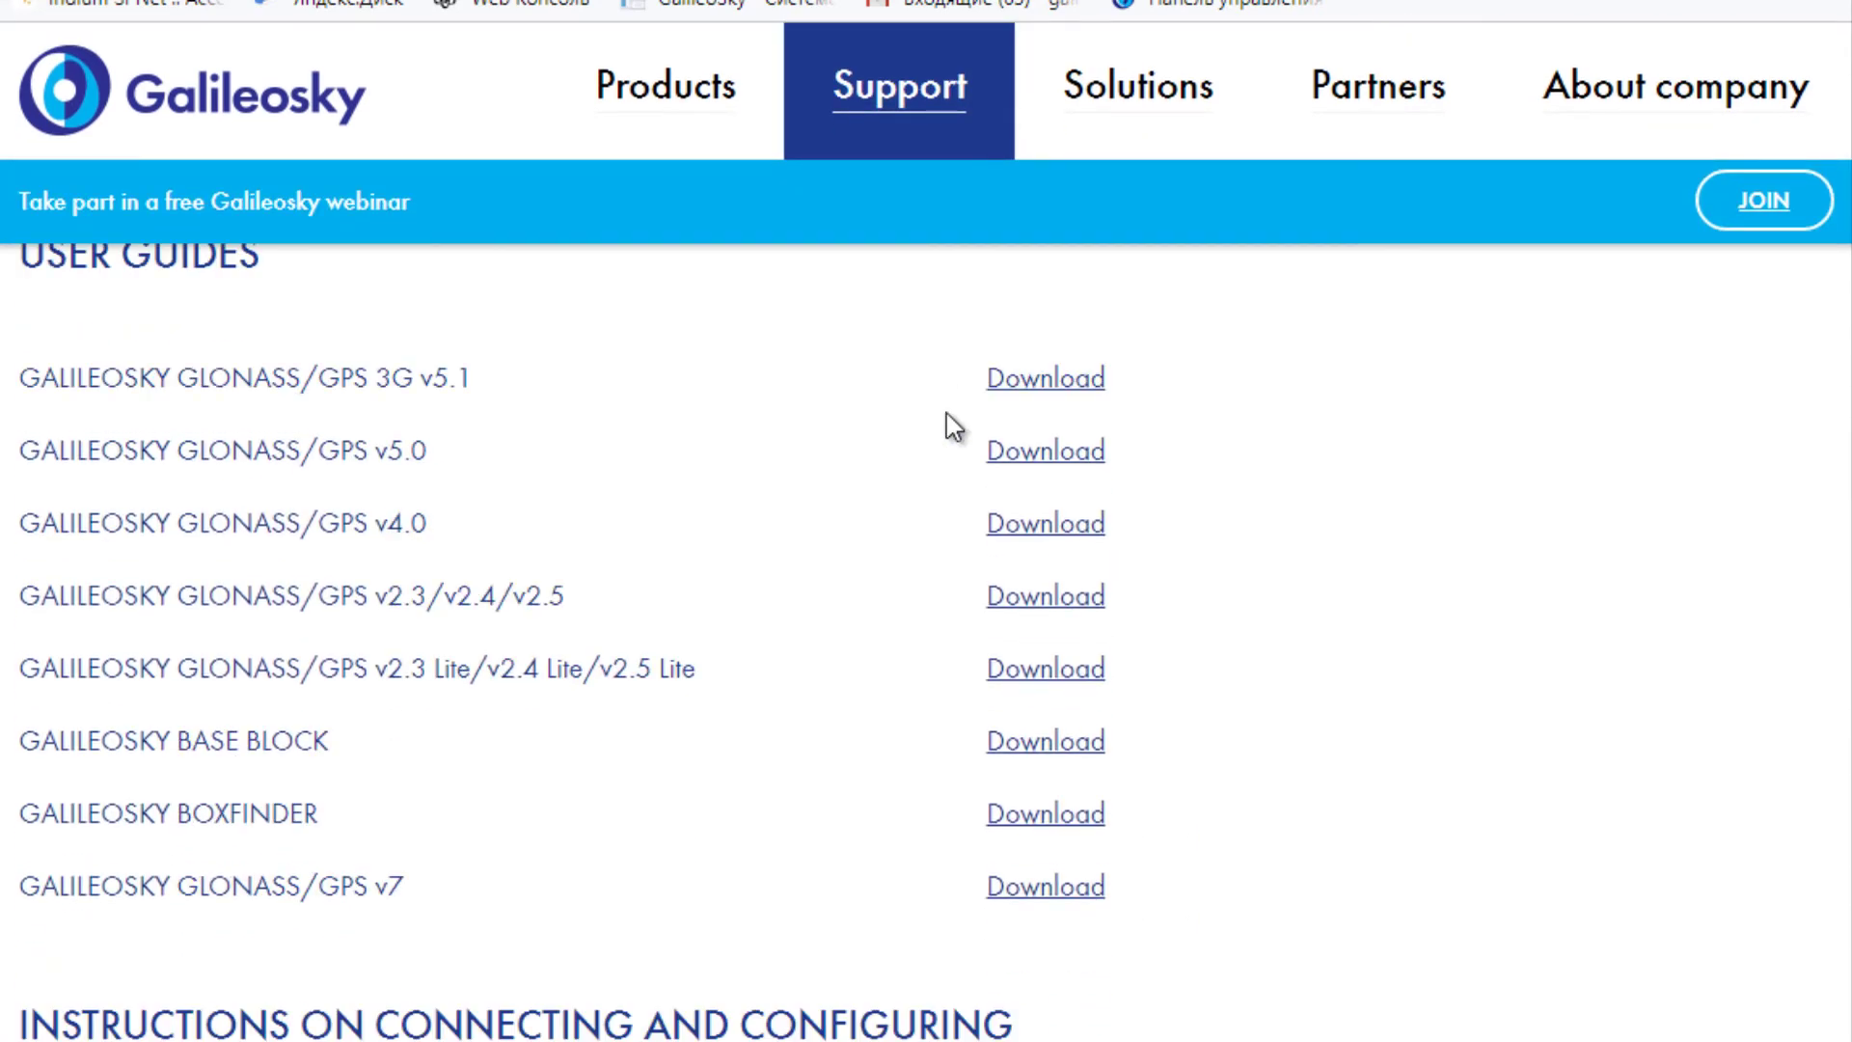
scroll(946, 413, down, 15)
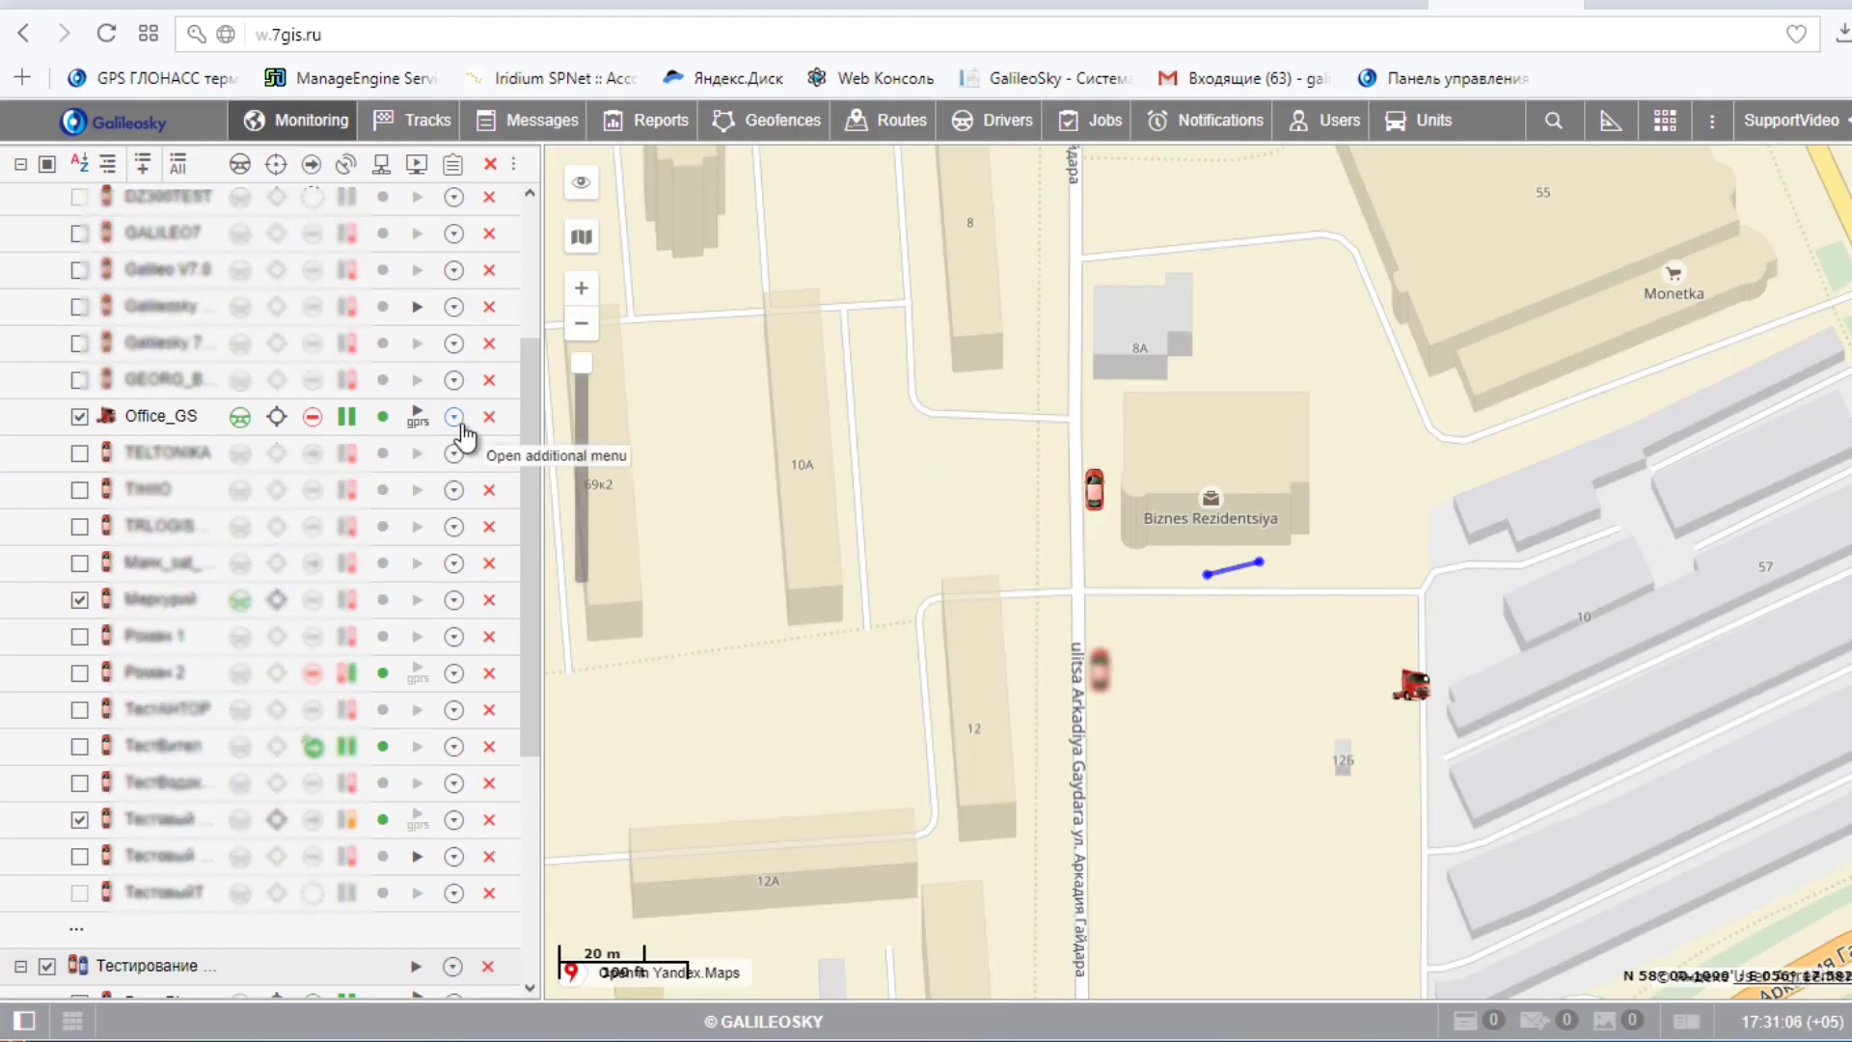
In Office_GS properties, create command 'DDD-file' of type Download driver card DDD file and save.
click(454, 417)
click(465, 613)
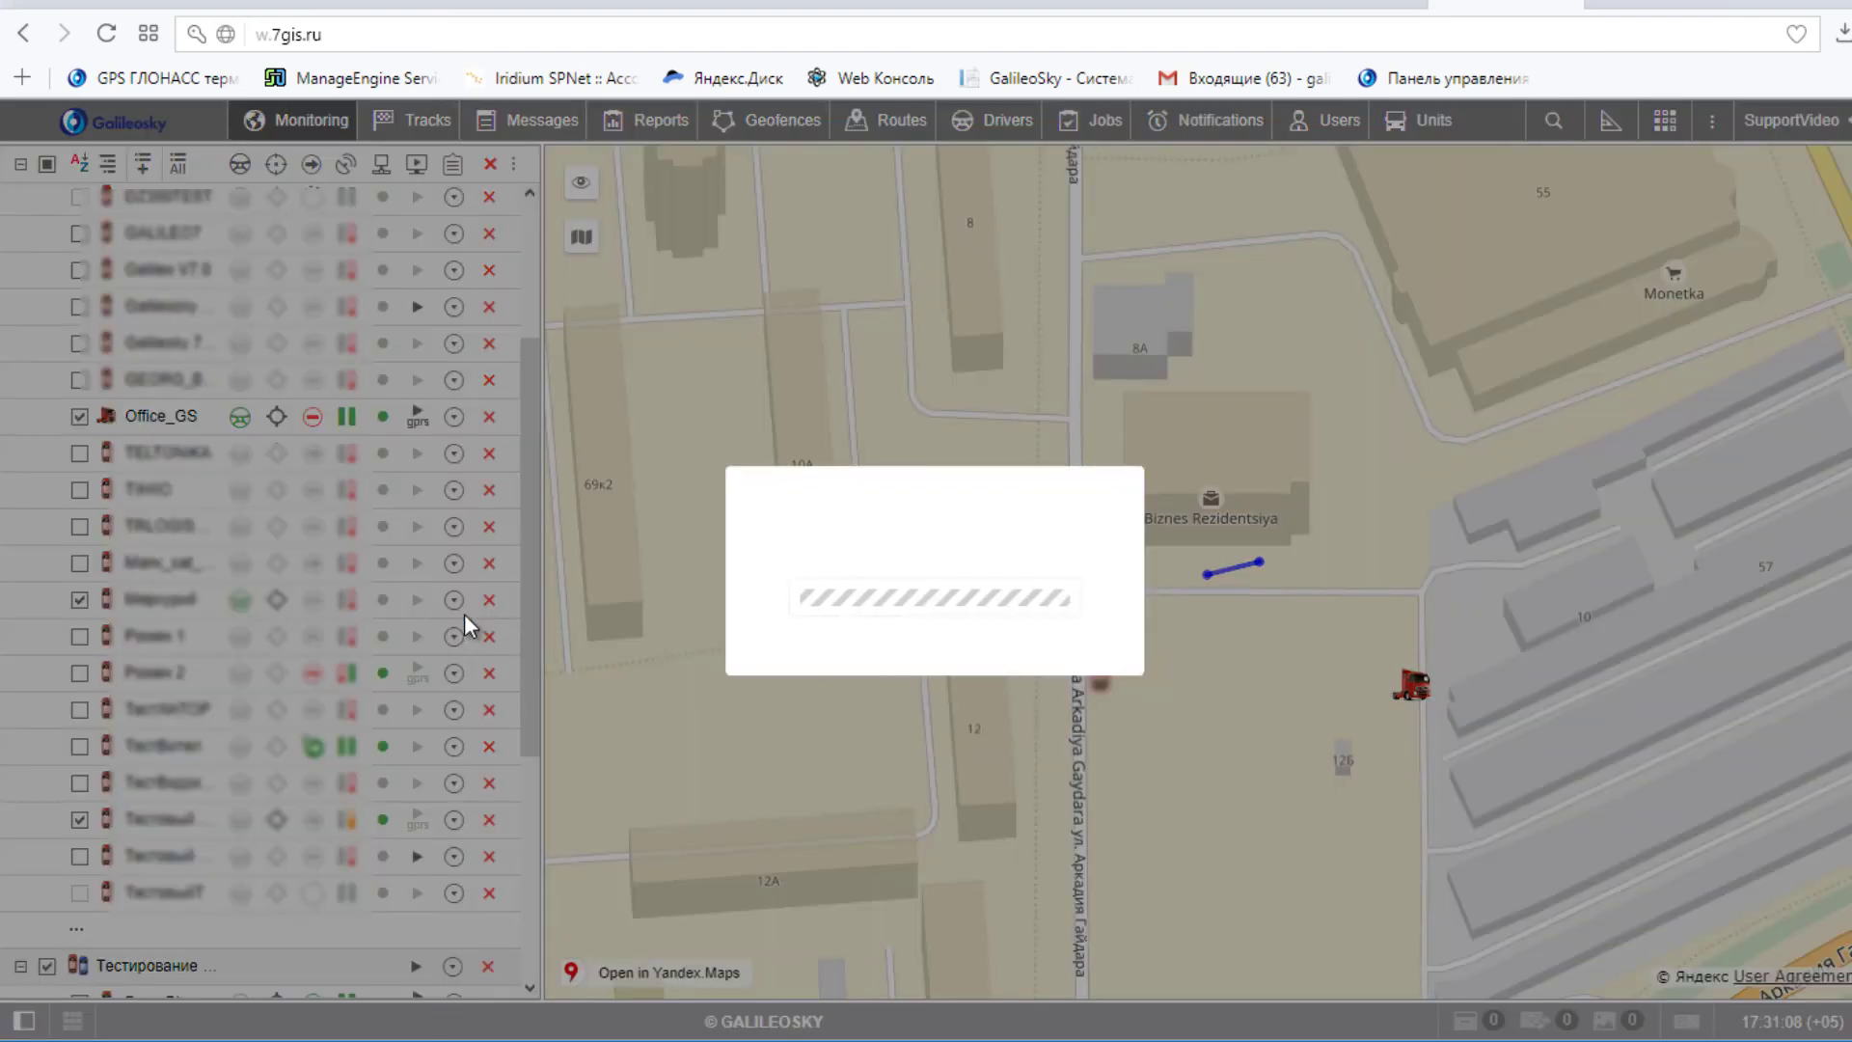
click(1283, 259)
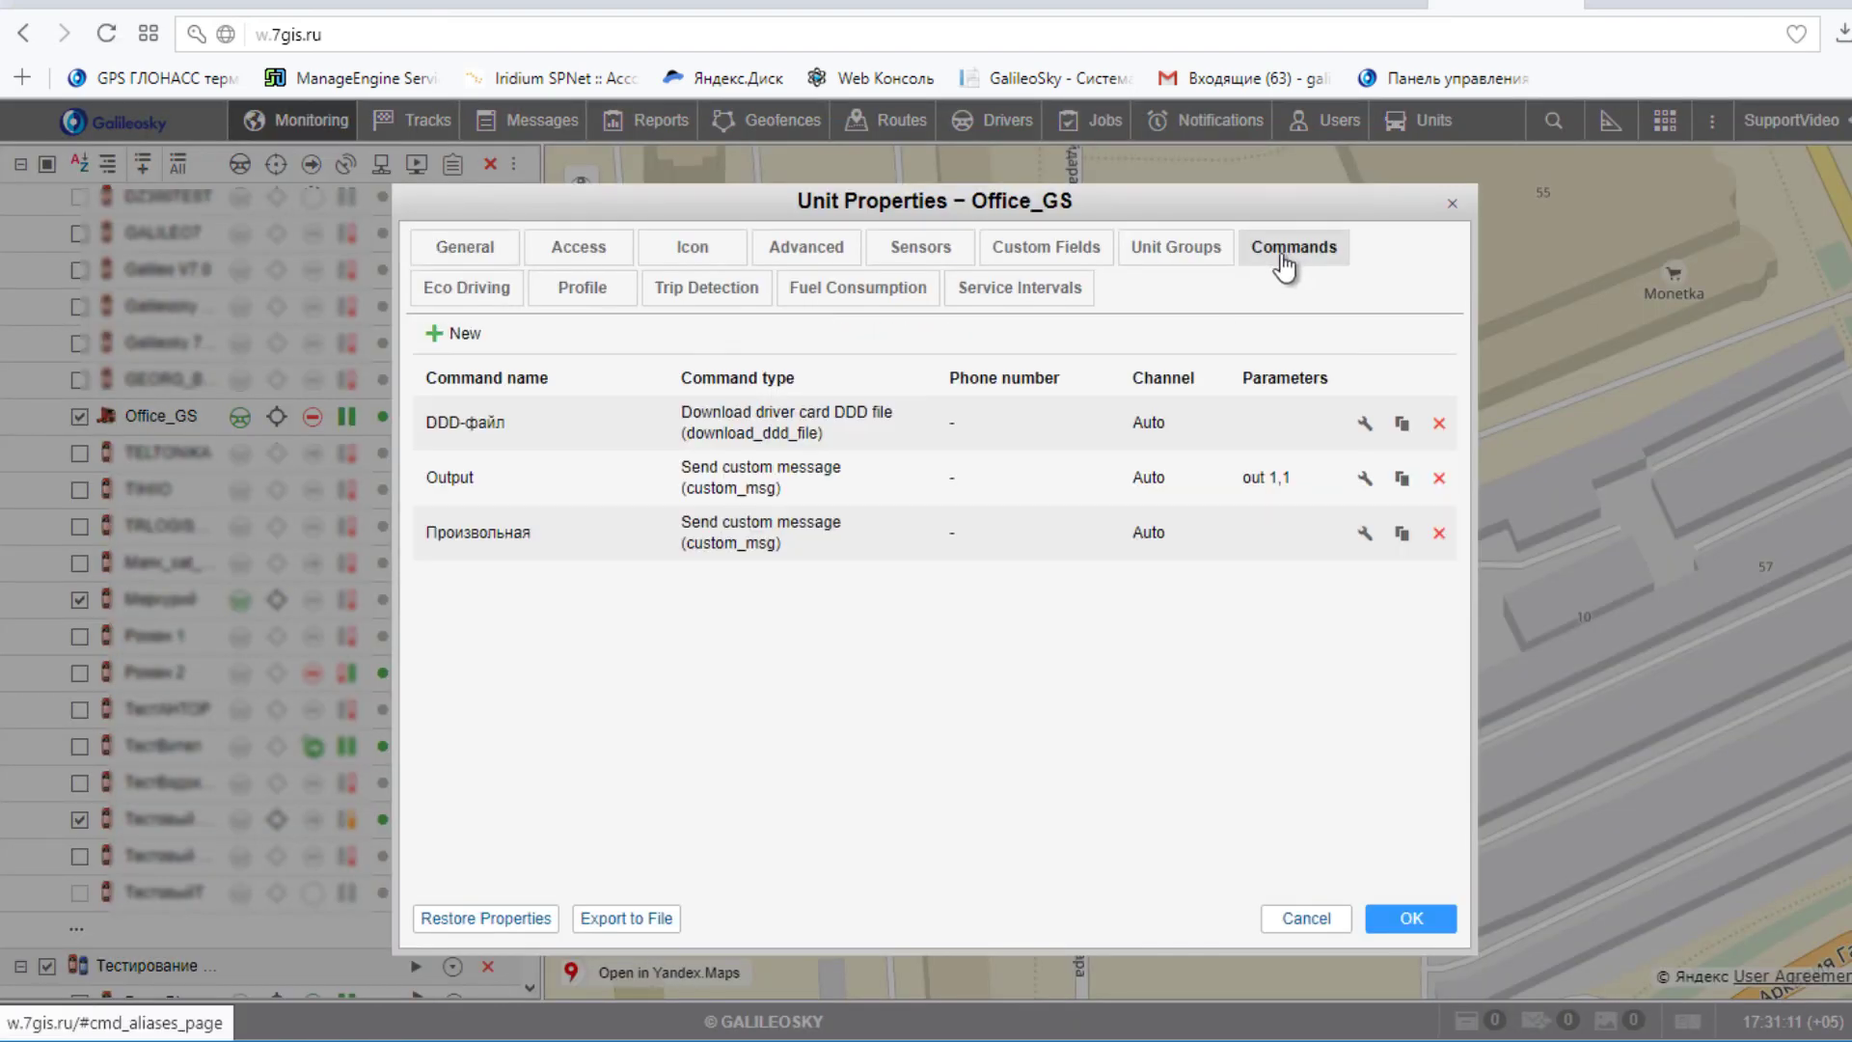
click(465, 333)
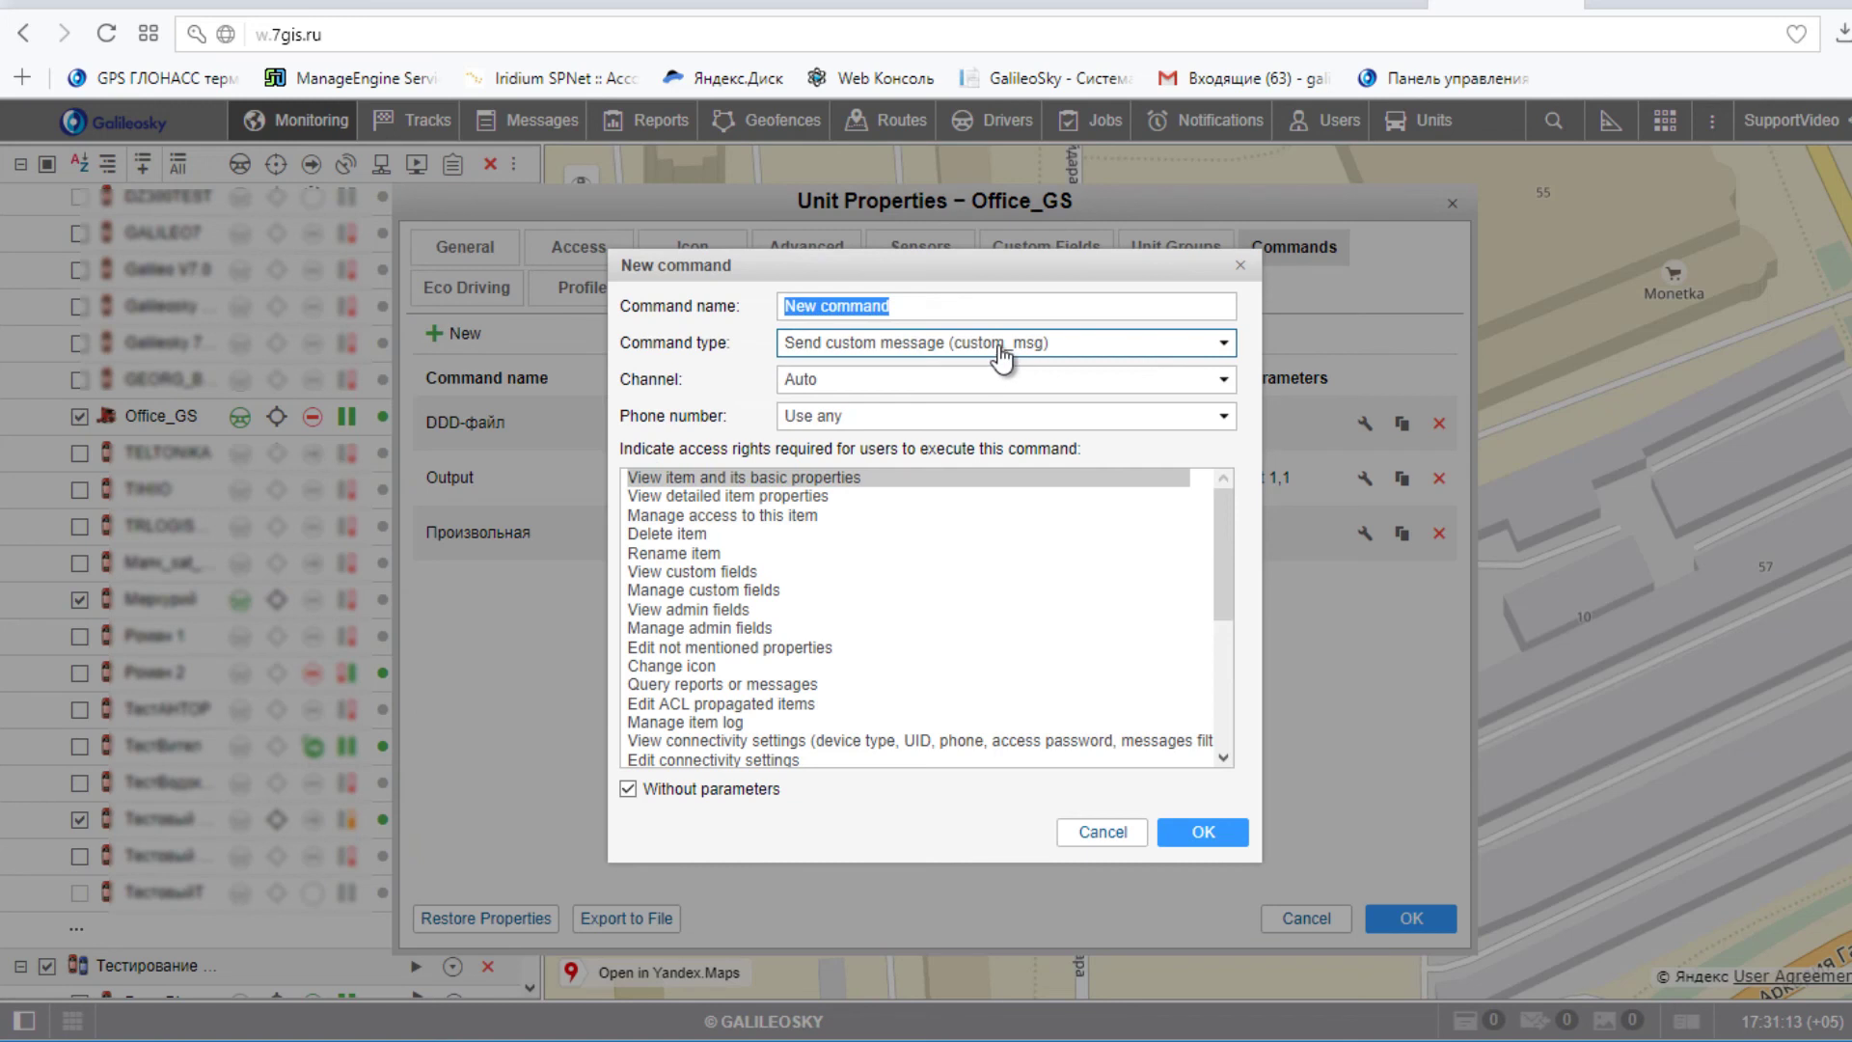
key(BackSpace)
text(D)
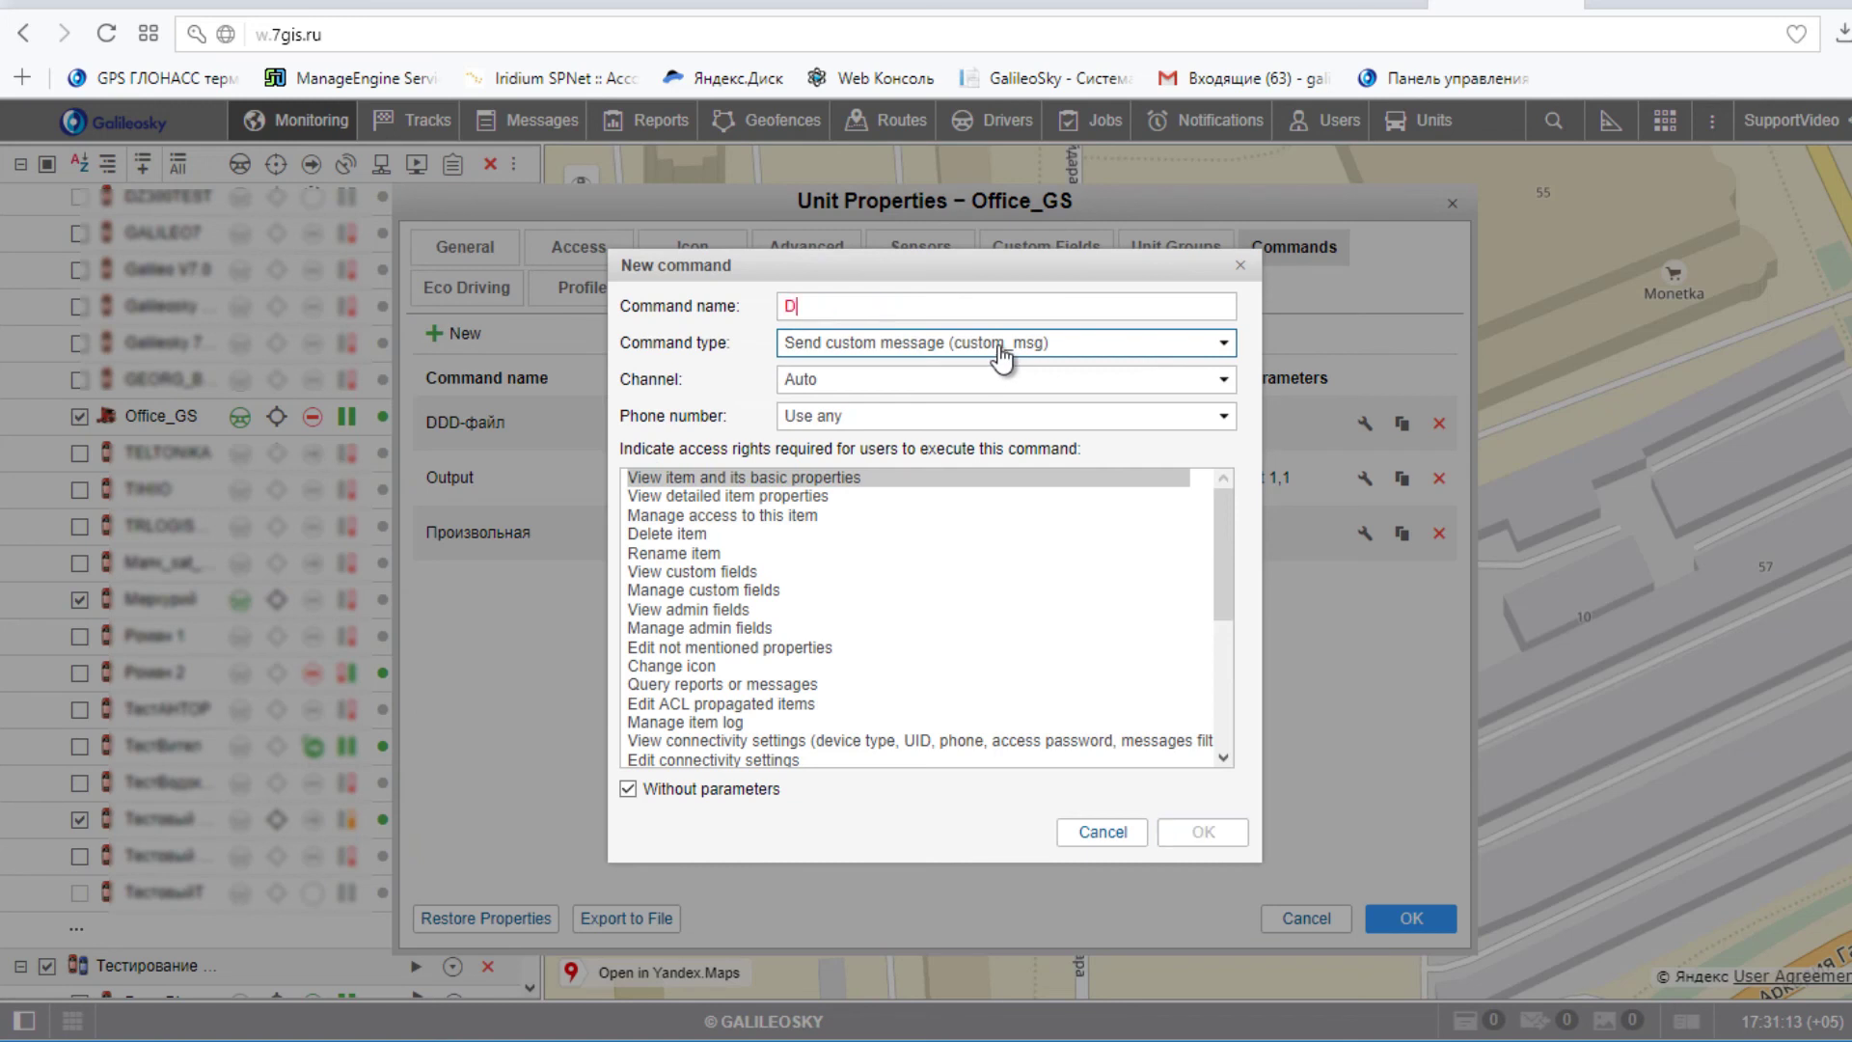
text(DD-fil)
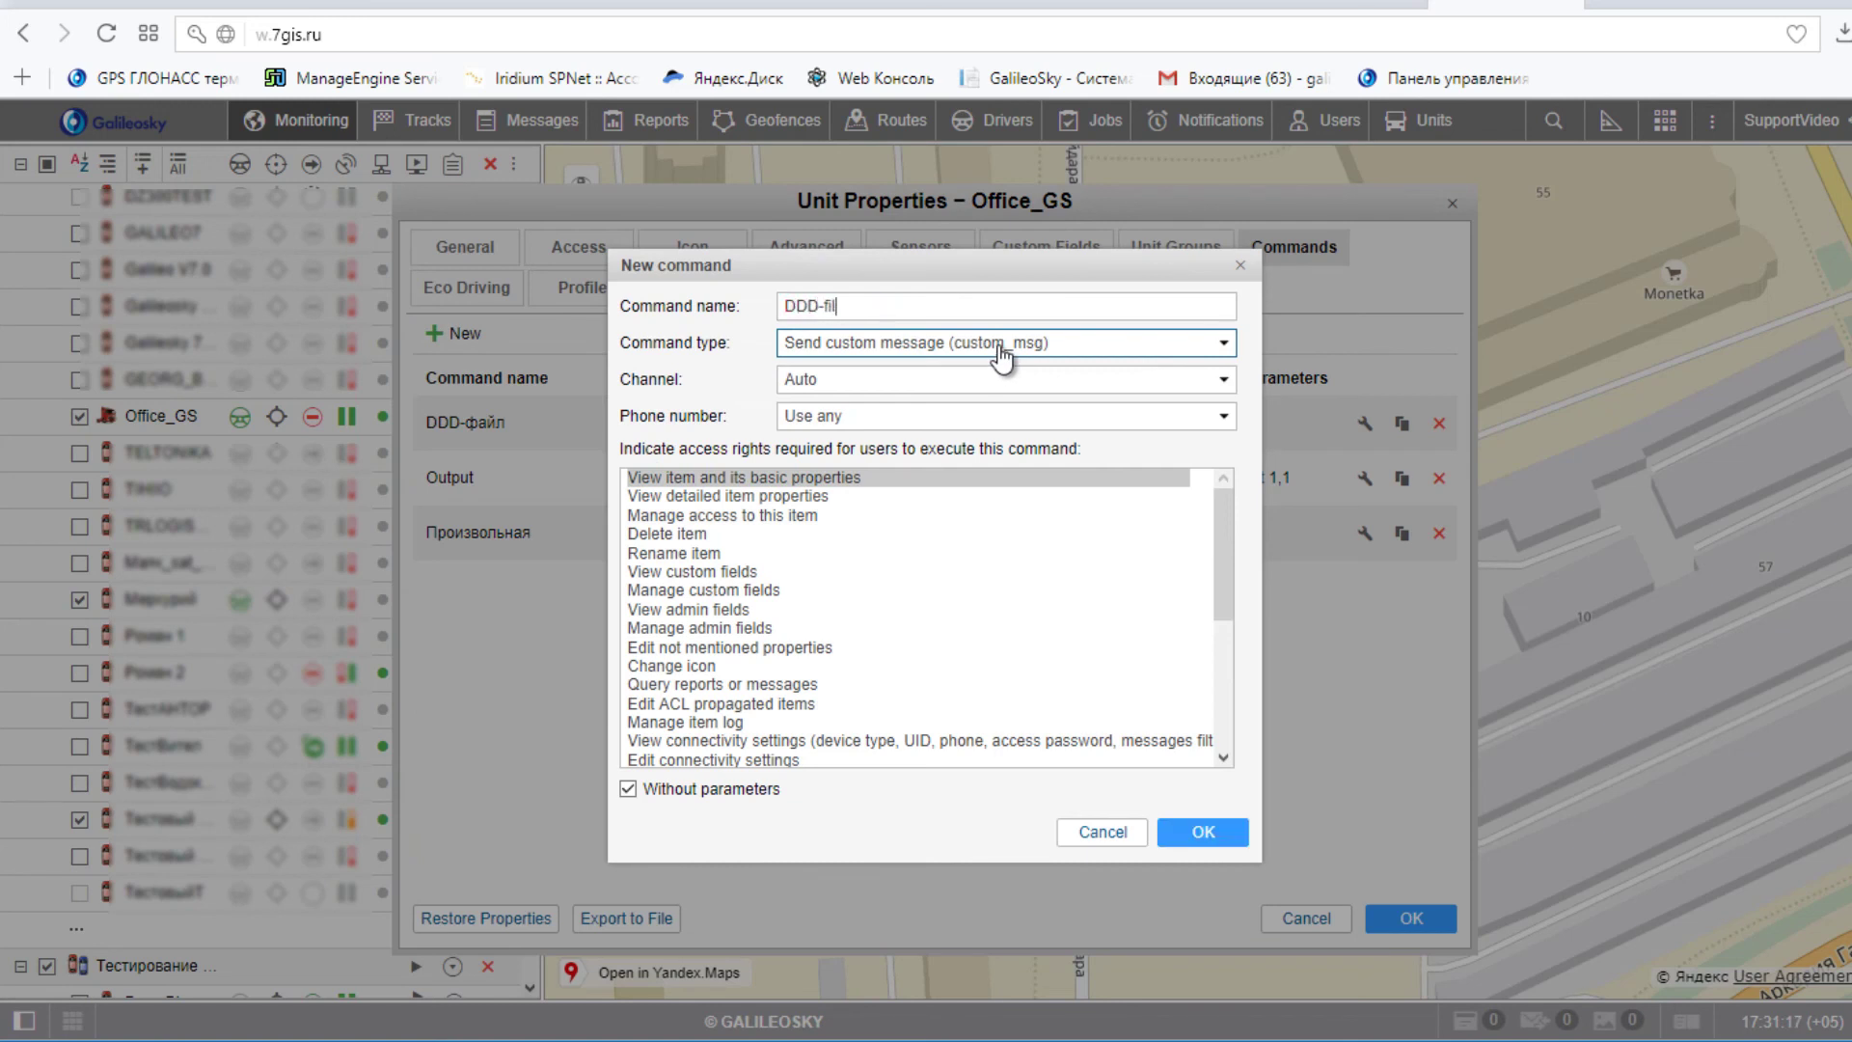
text(e)
click(1223, 345)
click(1177, 382)
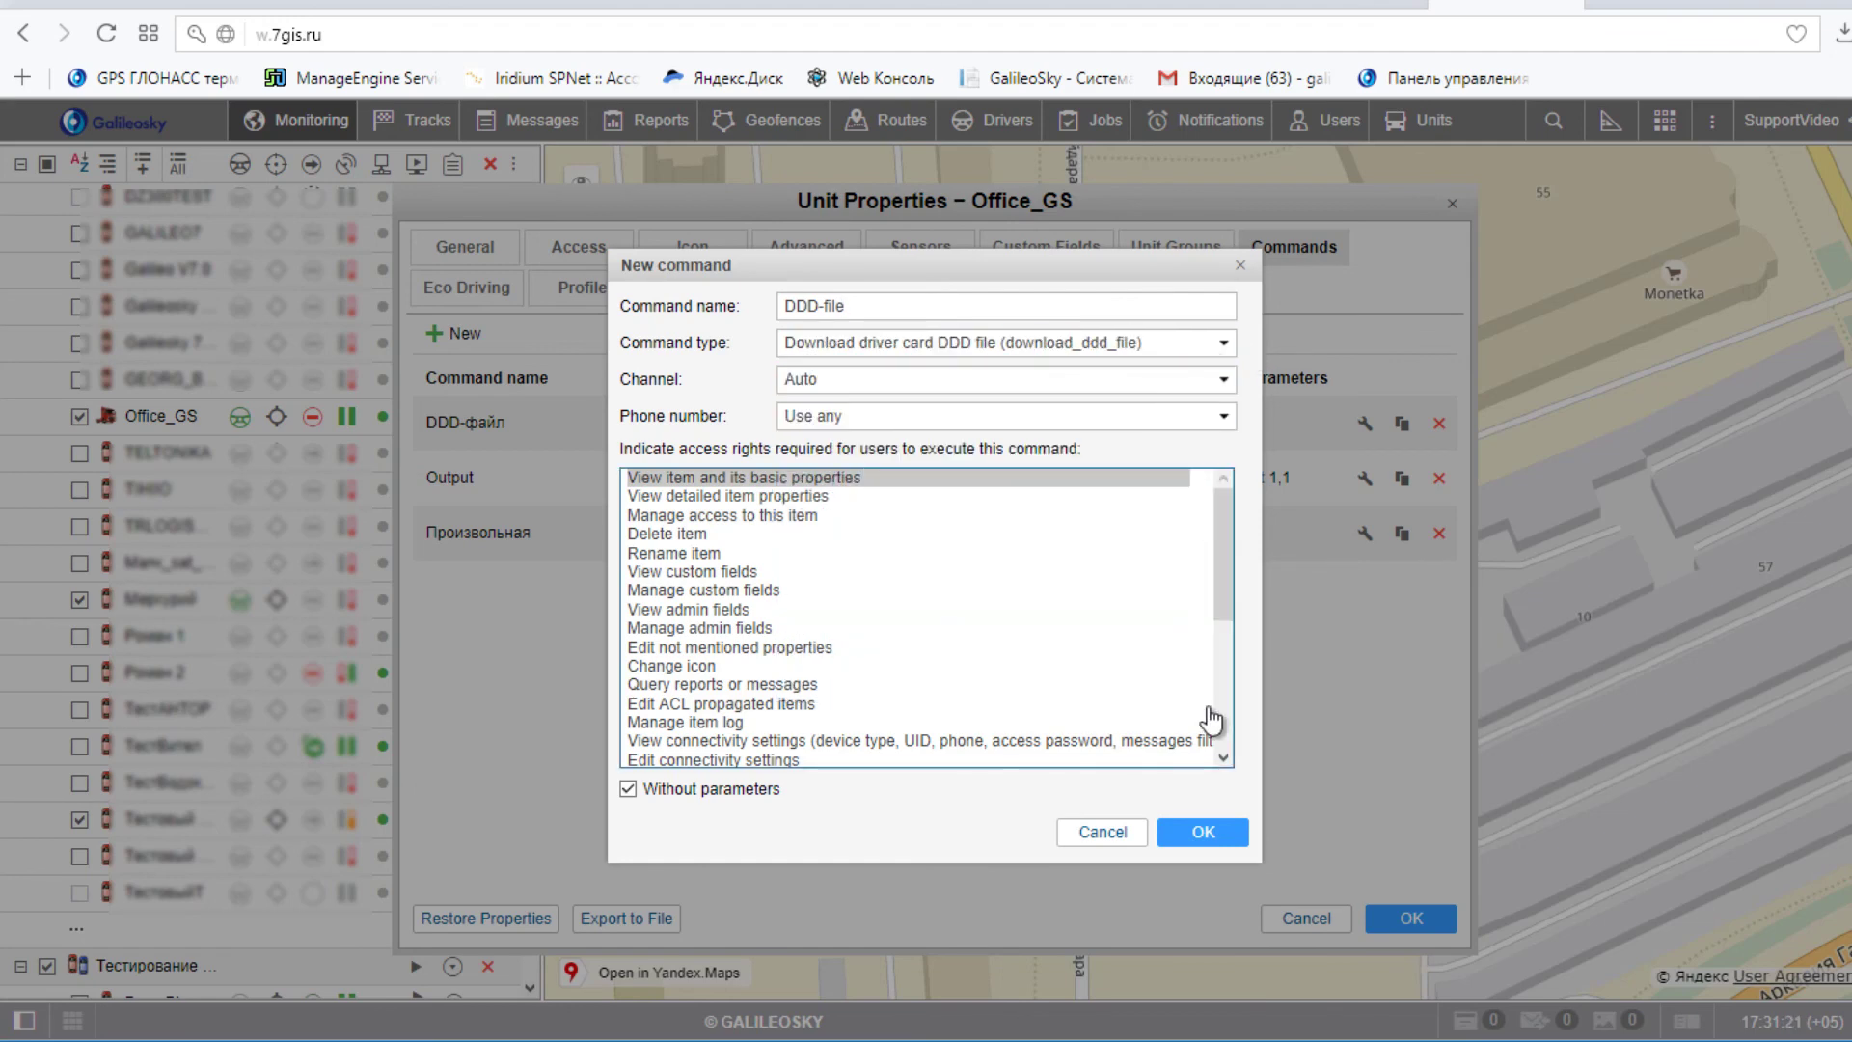
click(1221, 831)
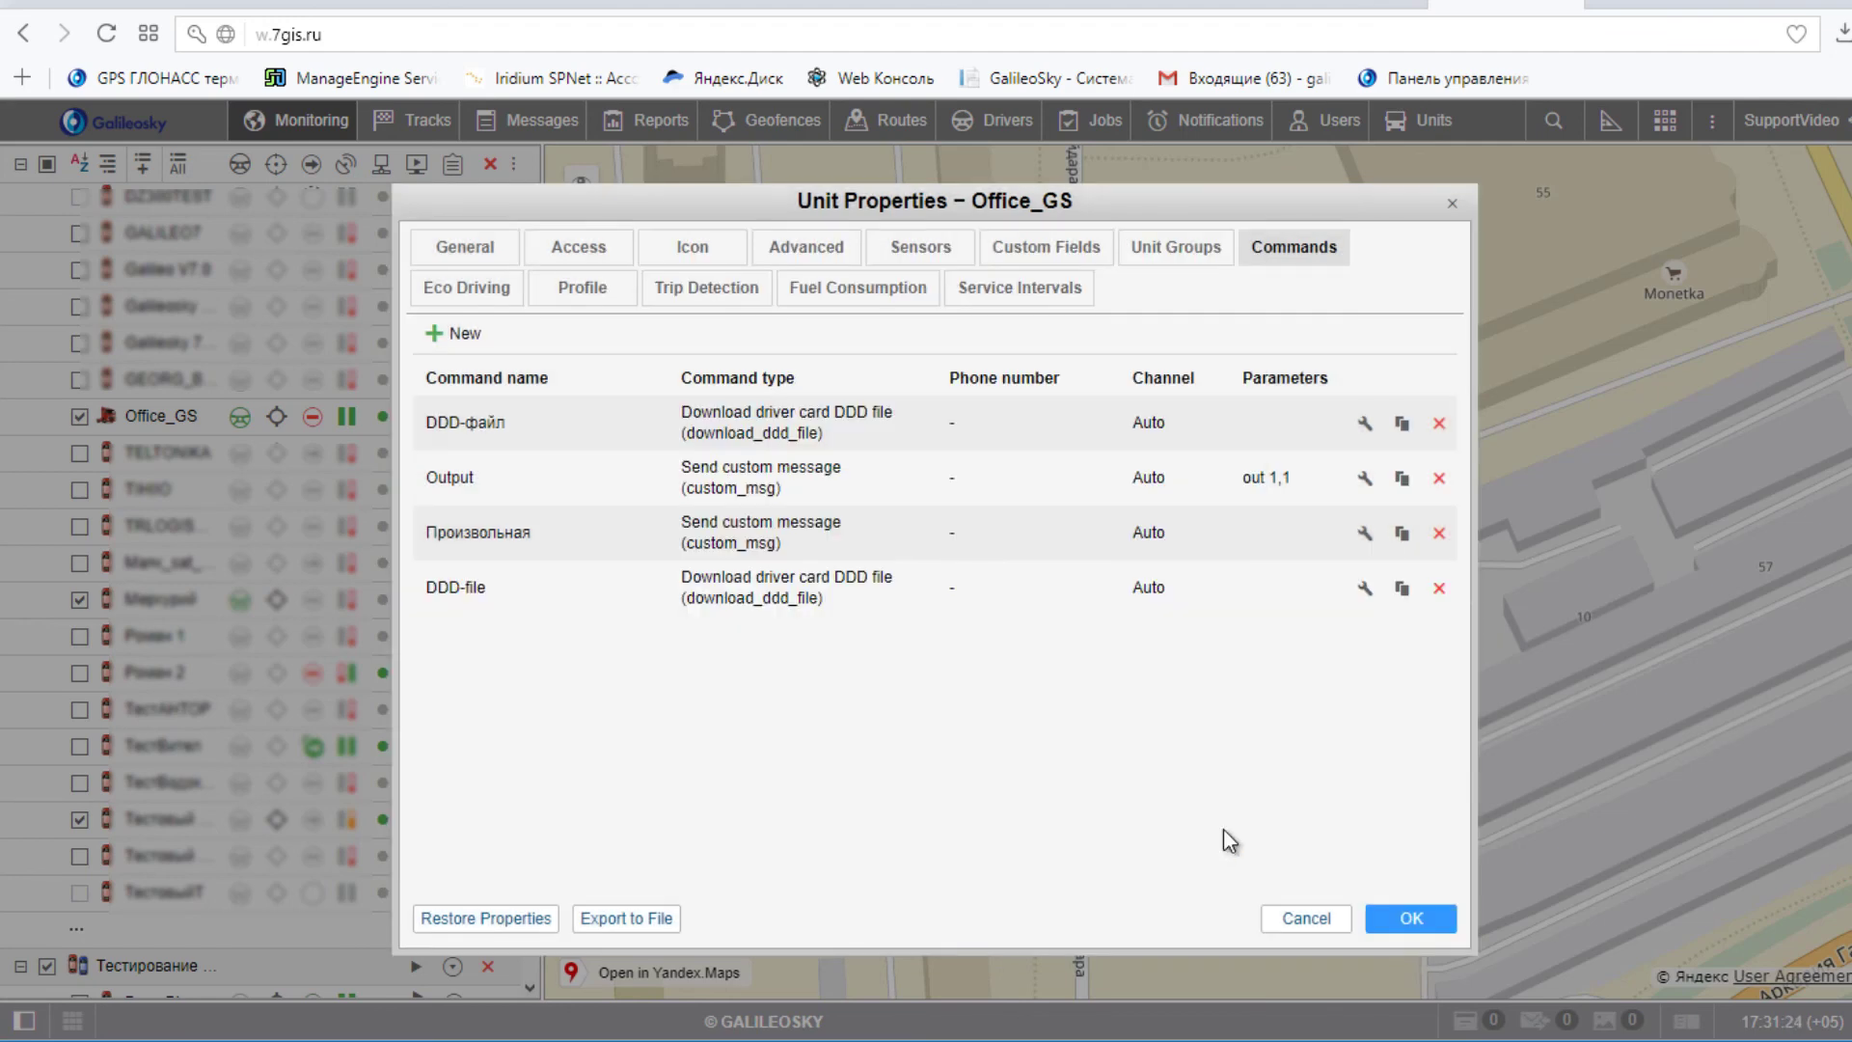
click(1409, 920)
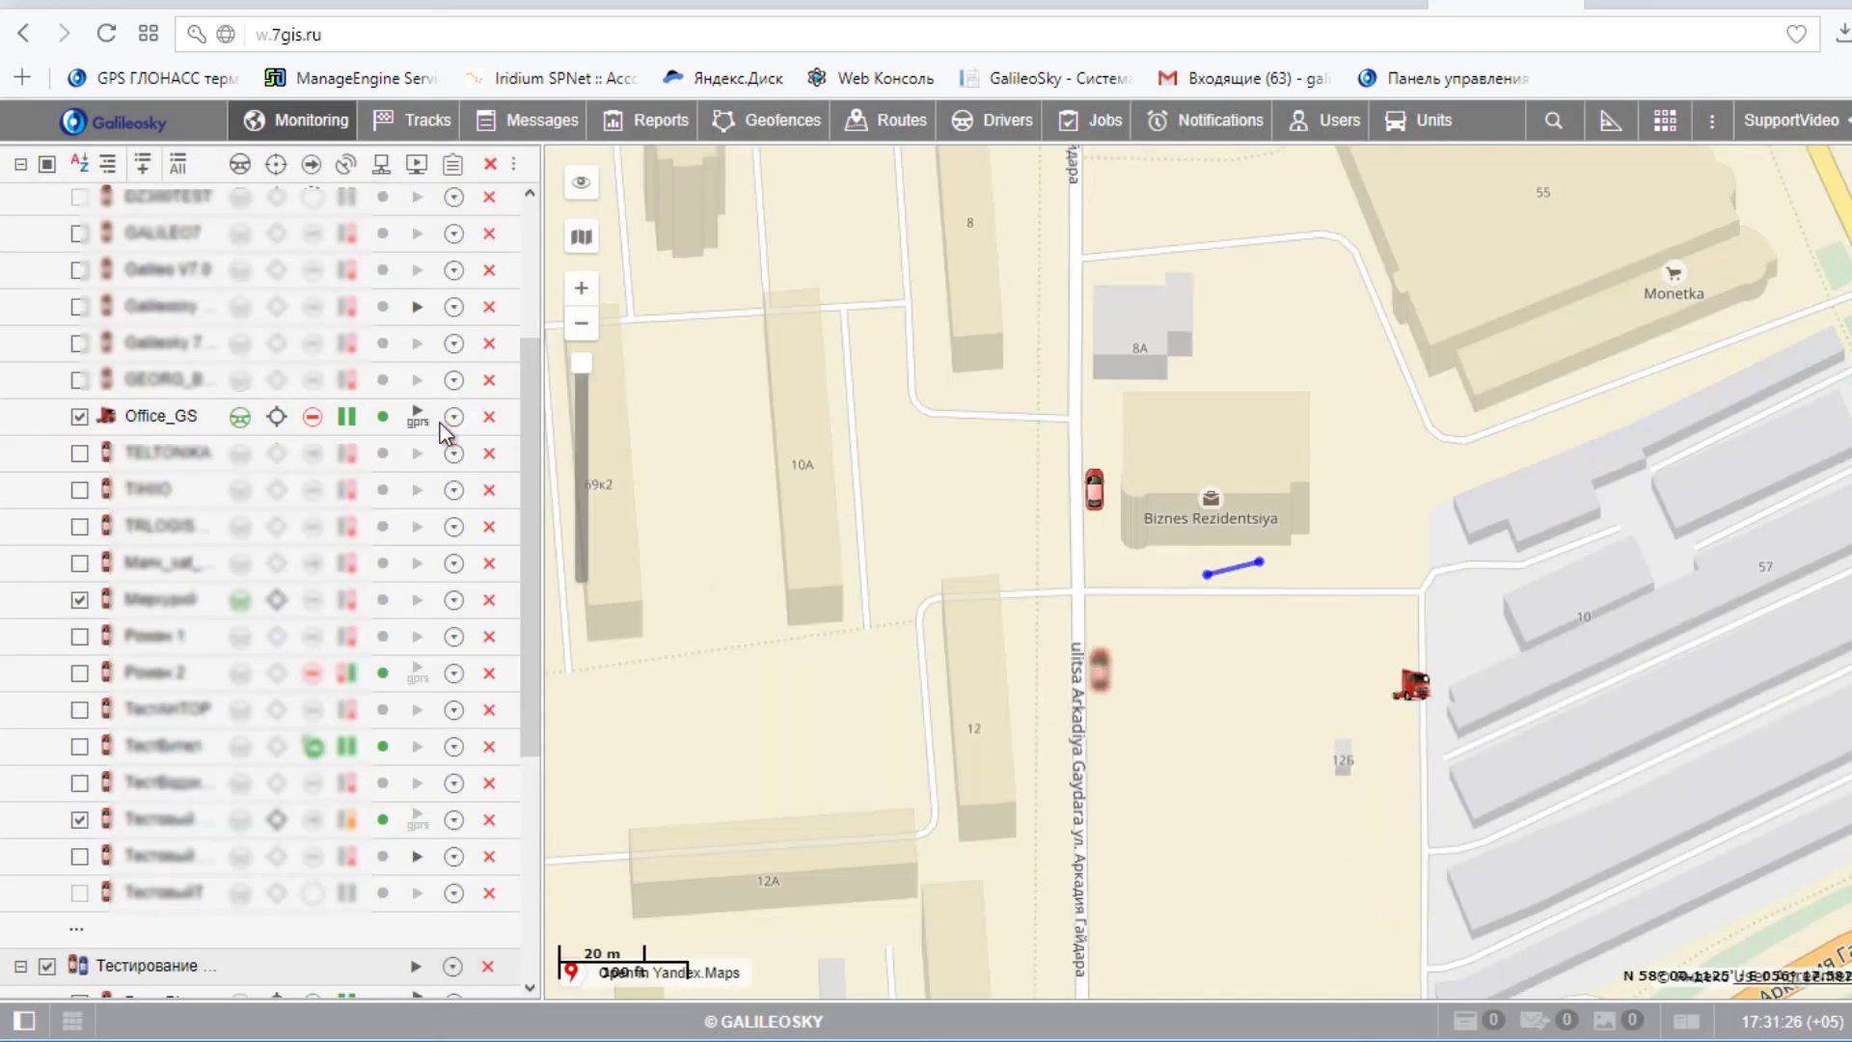
Choose the DDD-file command for Office_GS and proceed to its slot number setting.
click(425, 414)
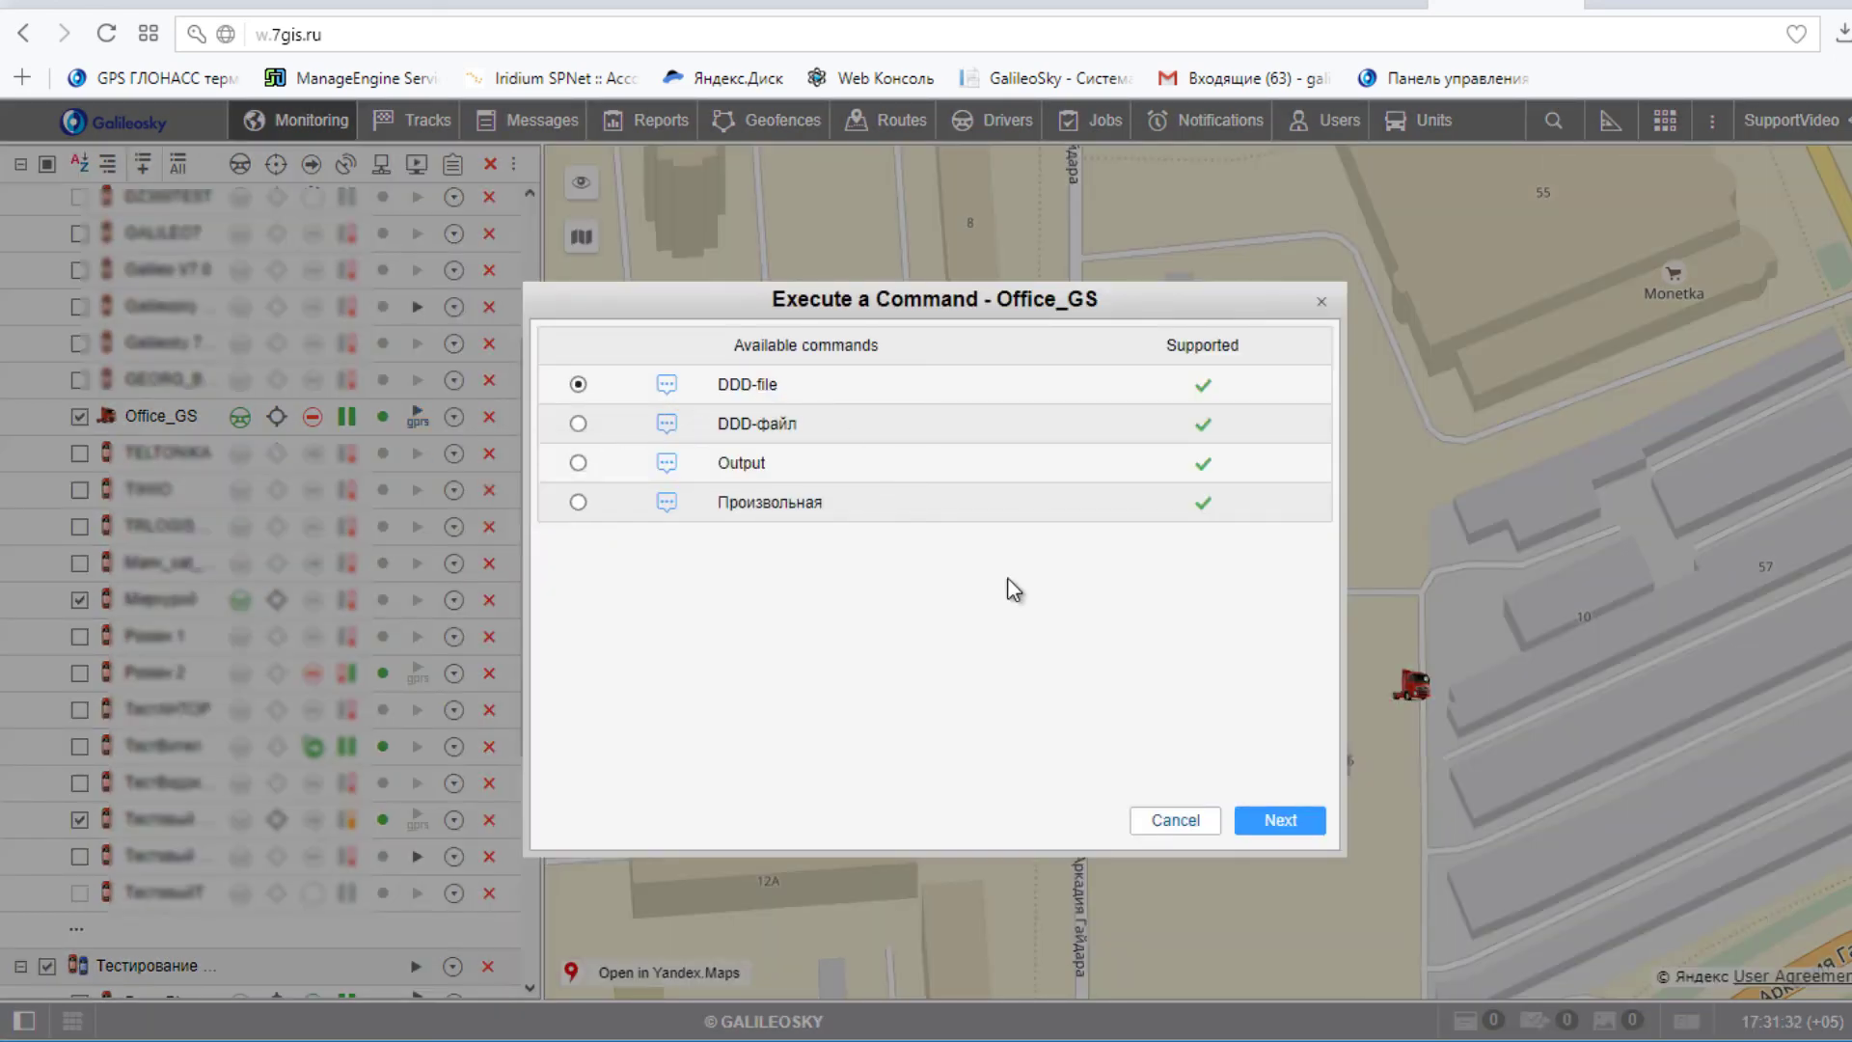
click(1305, 828)
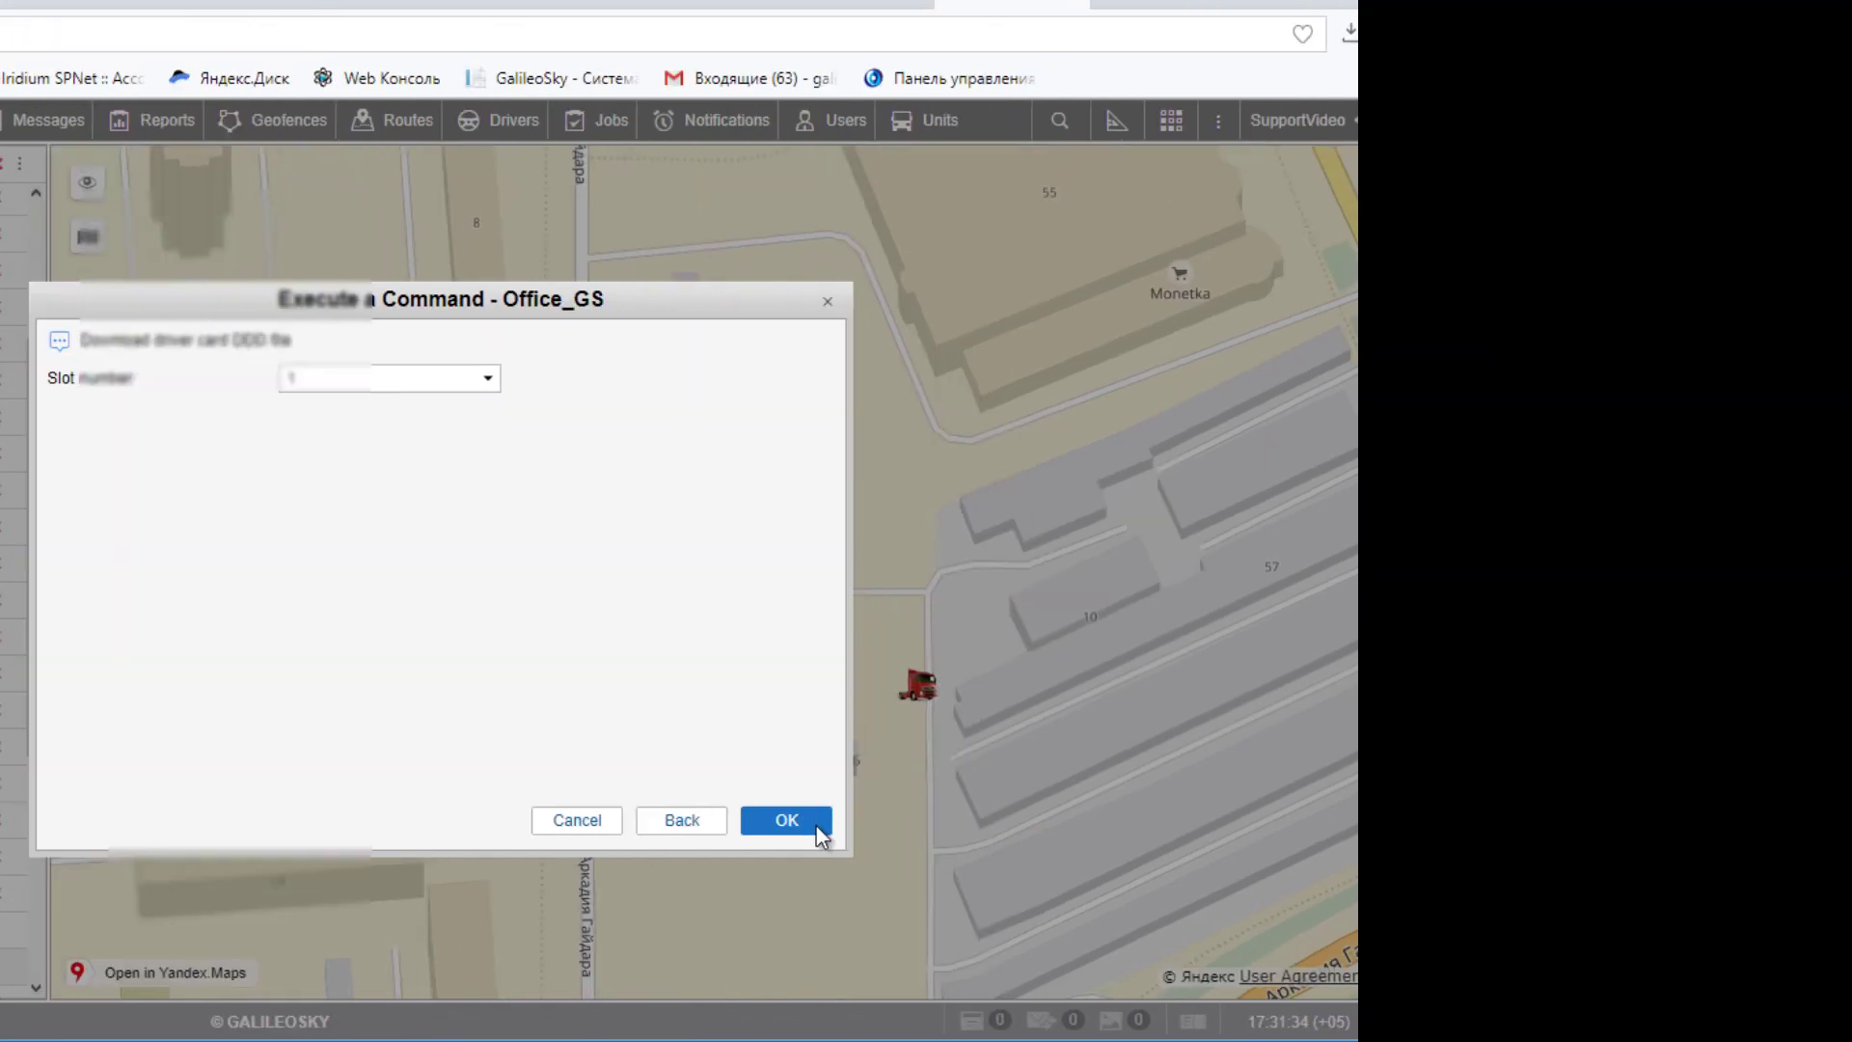